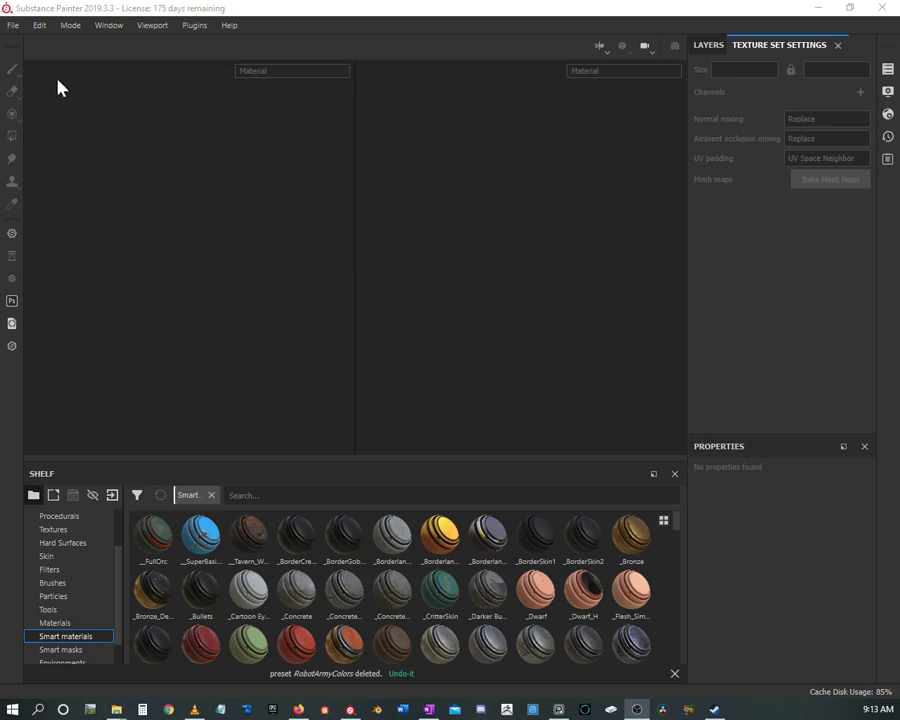
Step: Create a new project from File > New, loading Thing_low.fbx from the Chair folder as its mesh
left_click(13, 27)
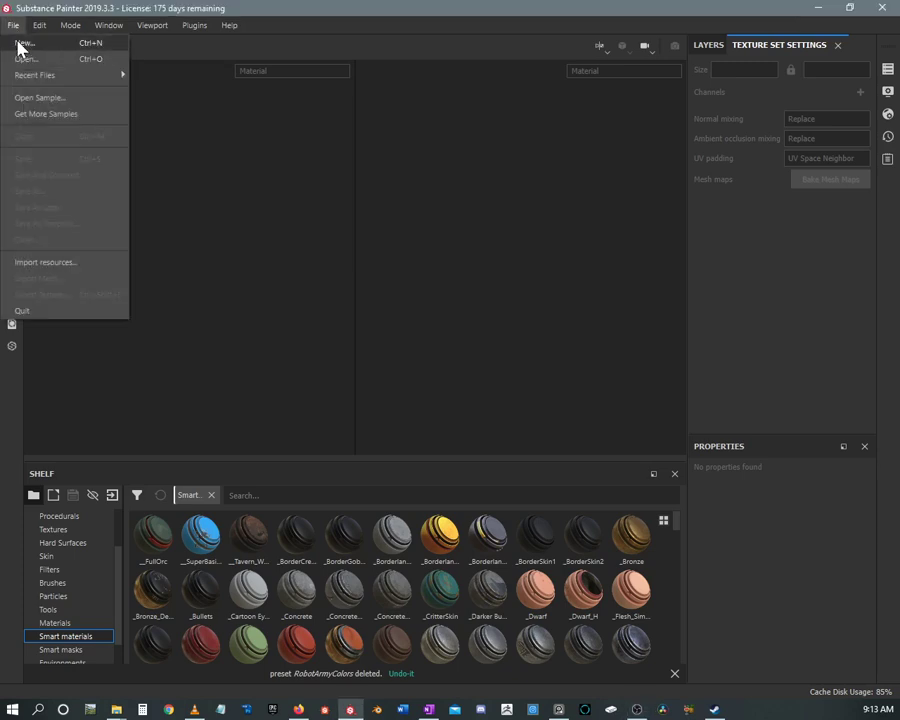
left_click(22, 43)
left_click(596, 207)
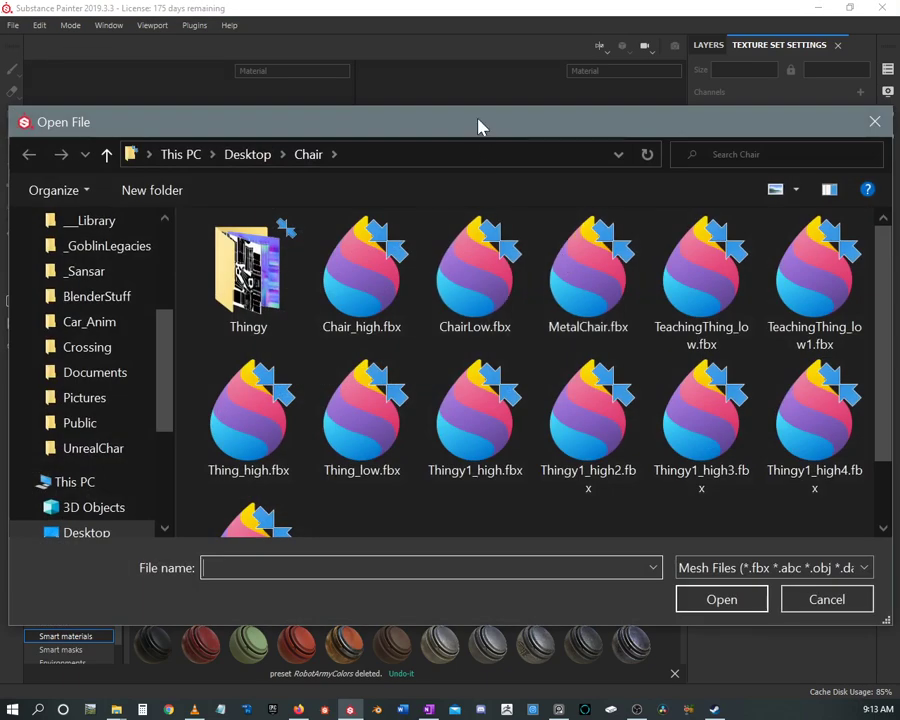
left_click_drag(478, 126, 500, 84)
left_click(386, 378)
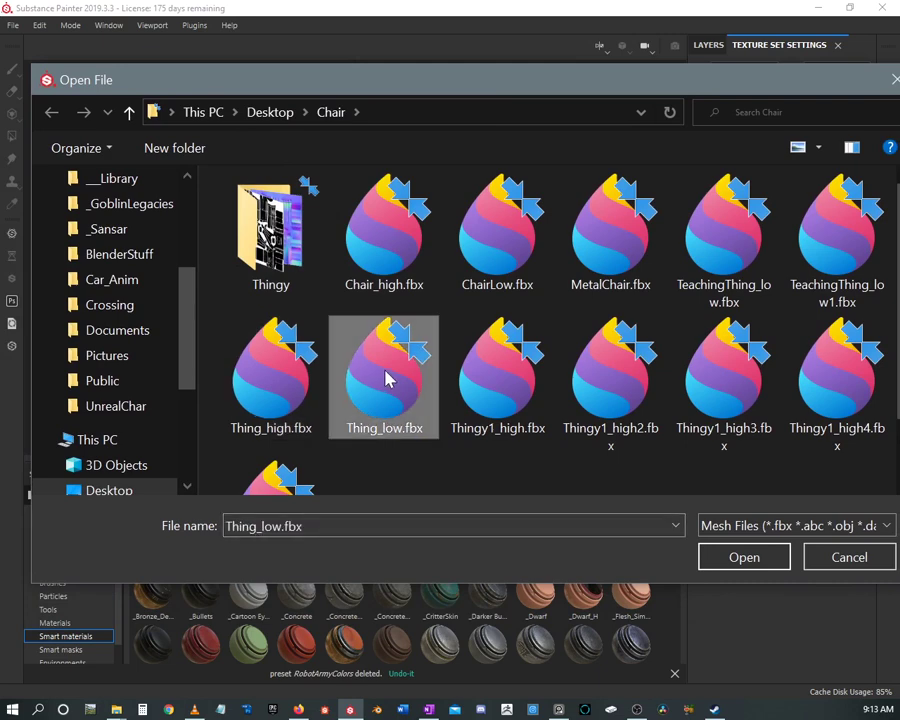
left_click(738, 560)
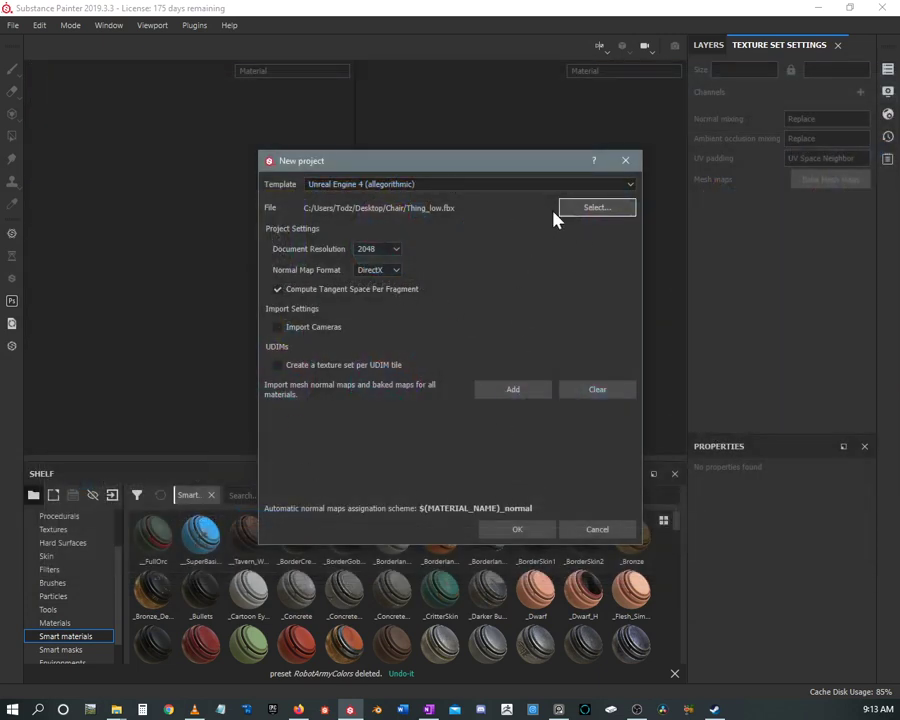
left_click(517, 530)
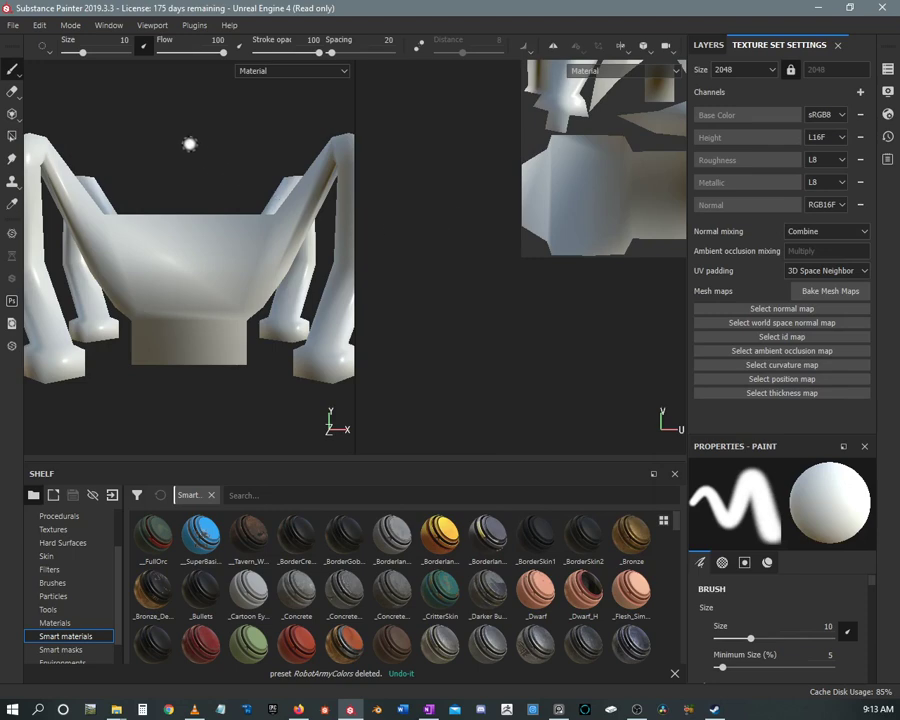
mouse_move(165, 108)
left_mouse_down("alt")
mouse_move(221, 147)
mouse_move(110, 93)
mouse_move(169, 187)
mouse_move(161, 137)
mouse_move(127, 129)
mouse_move(124, 110)
mouse_move(78, 78)
mouse_move(90, 137)
mouse_move(92, 83)
mouse_move(111, 79)
mouse_move(137, 90)
mouse_move(159, 127)
mouse_move(121, 117)
mouse_move(144, 115)
mouse_move(137, 139)
mouse_move(88, 84)
mouse_move(133, 110)
left_mouse_up("alt")
mouse_move(133, 110)
right_mouse_down("shift")
mouse_move(97, 81)
mouse_move(108, 100)
mouse_move(102, 116)
right_mouse_up("shift")
left_click_drag(102, 116, 174, 236, "alt")
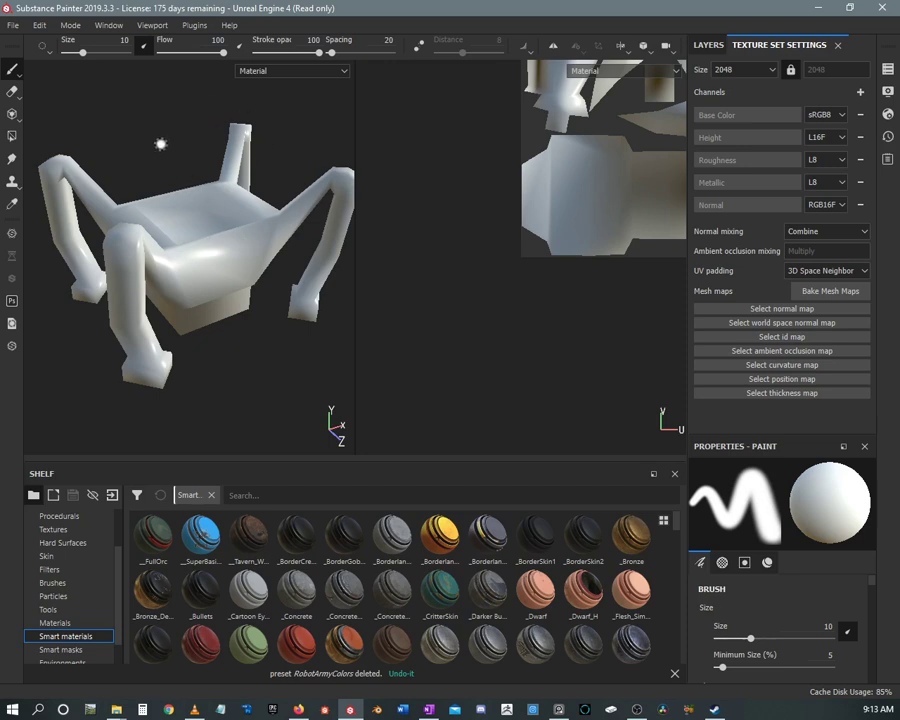
scroll(185, 150, "up", 10)
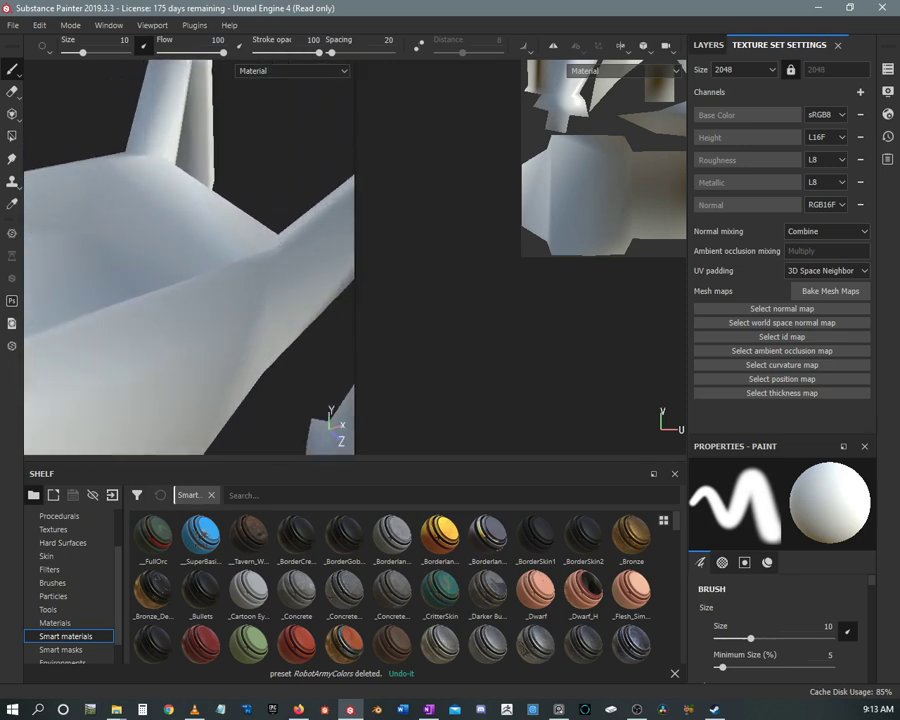
mouse_move(205, 315)
left_mouse_down("alt")
mouse_move(137, 281)
mouse_move(186, 310)
mouse_move(173, 297)
mouse_move(225, 265)
left_mouse_up("alt")
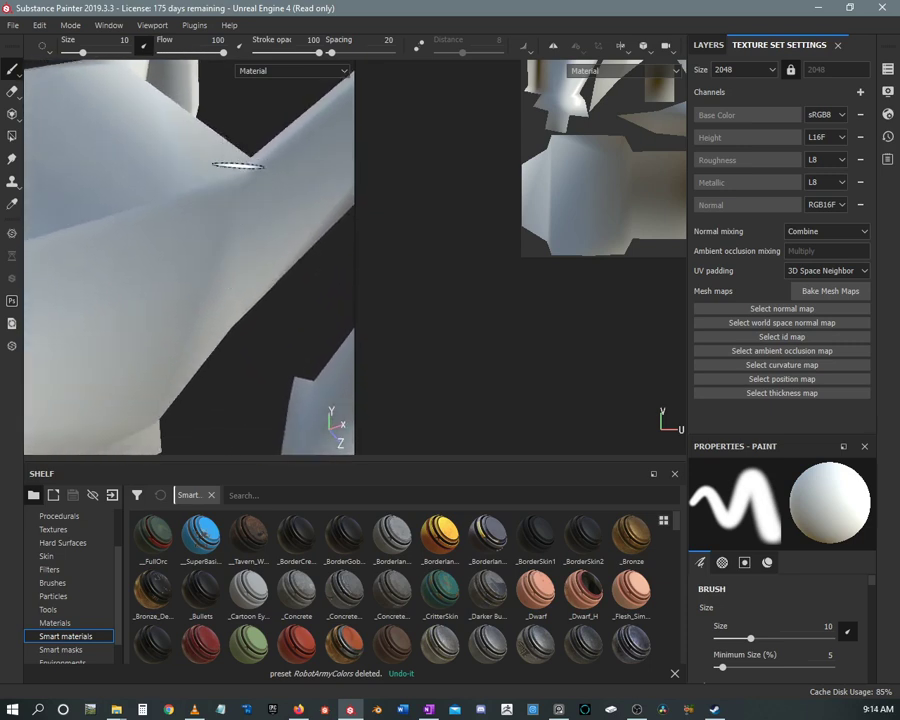
mouse_move(230, 286)
left_mouse_down("alt")
mouse_move(60, 256)
mouse_move(220, 231)
mouse_move(133, 147)
mouse_move(143, 187)
mouse_move(140, 174)
mouse_move(154, 176)
left_mouse_up("alt")
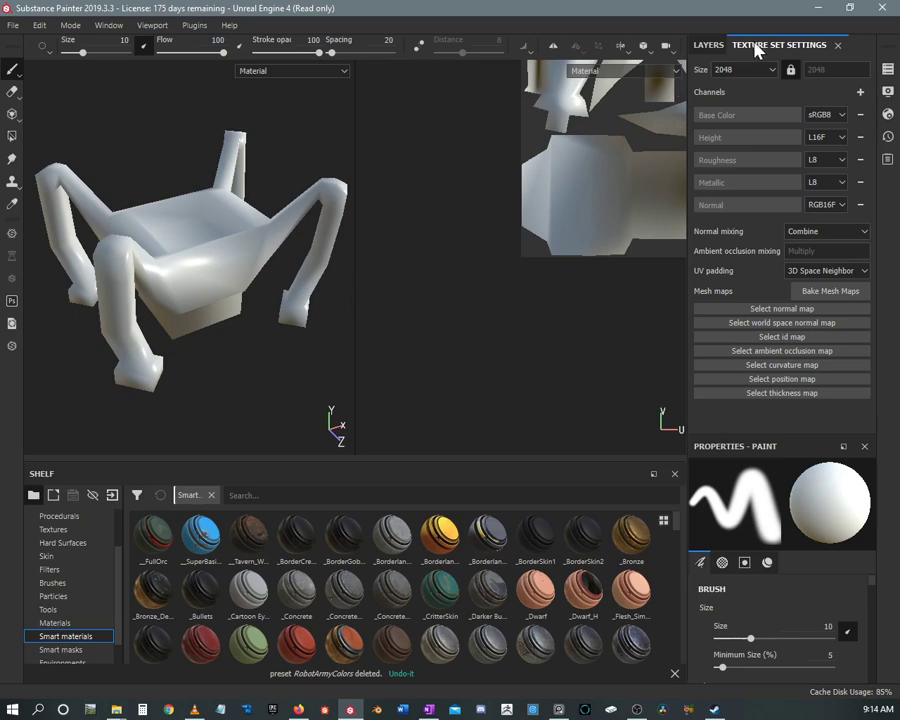
Step: Add Thing_high.fbx as the high-definition mesh and bake Material.002's mesh maps
left_click(830, 293)
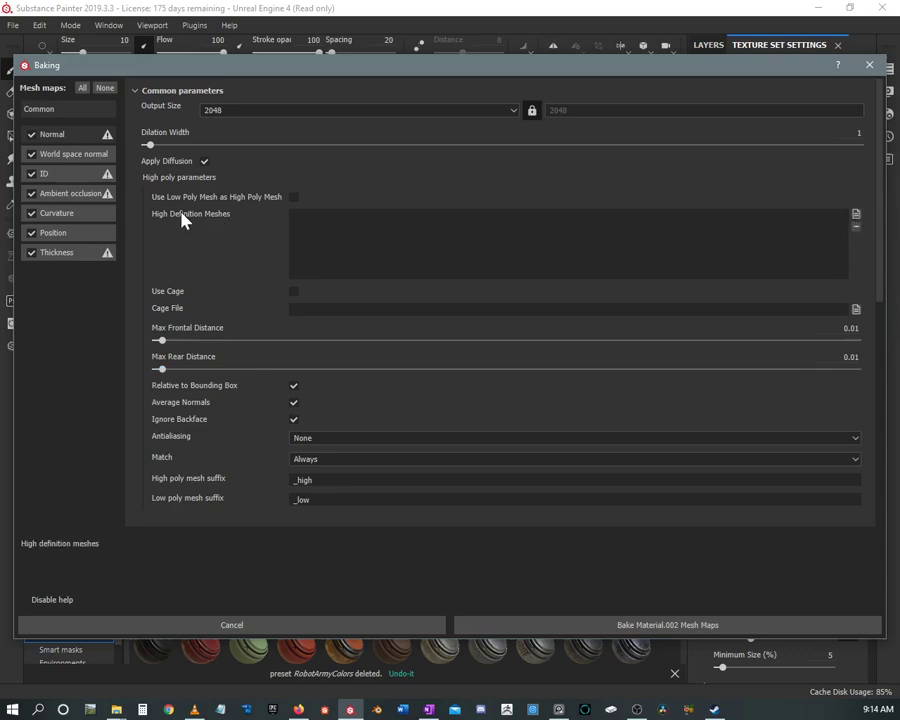
left_click(855, 215)
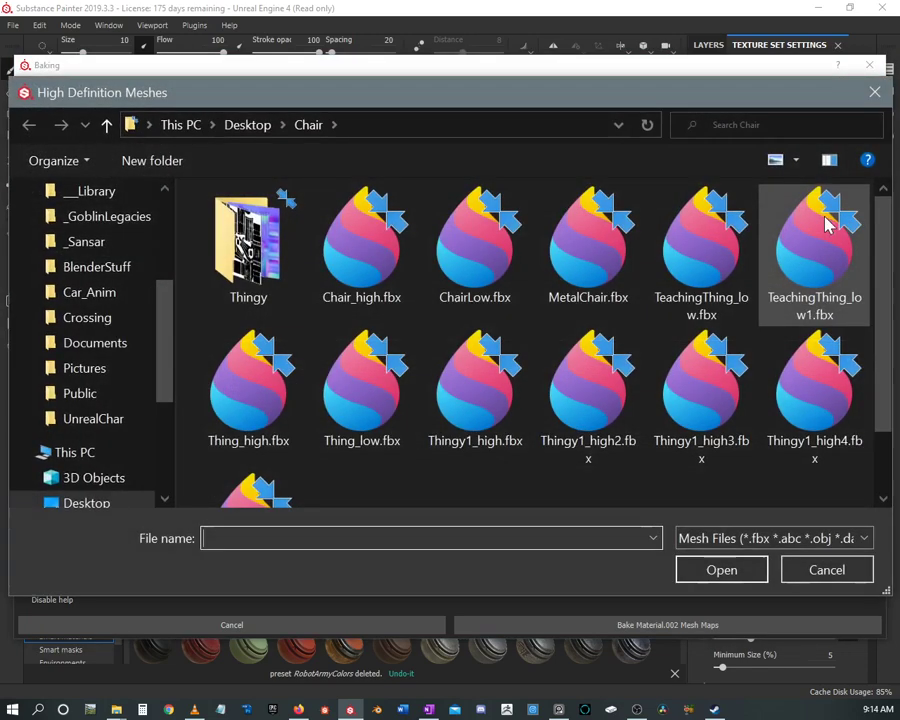
left_click(249, 382)
left_click(716, 569)
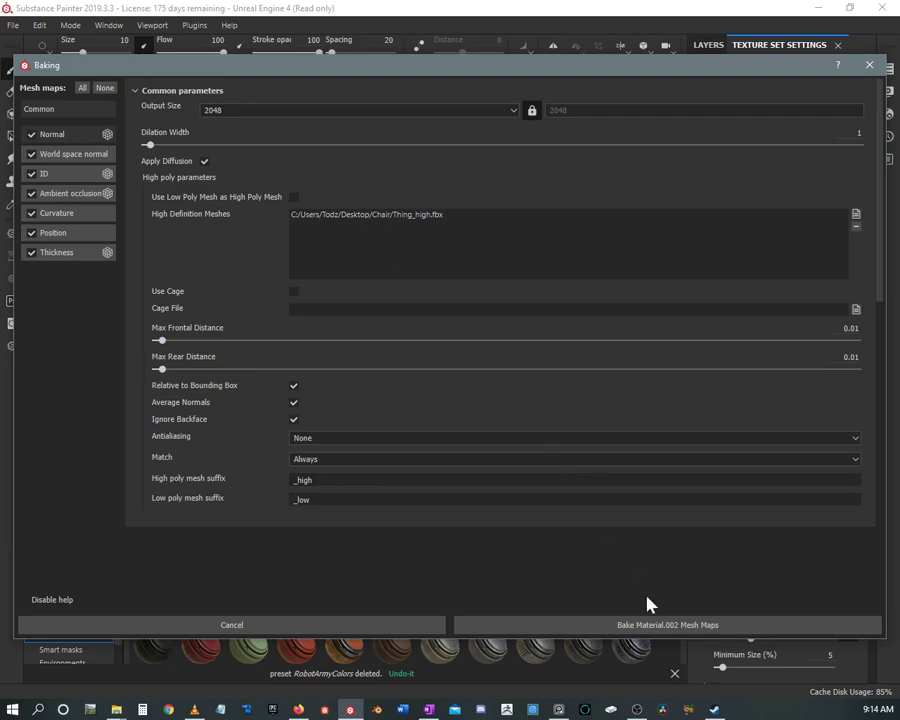
left_click(645, 627)
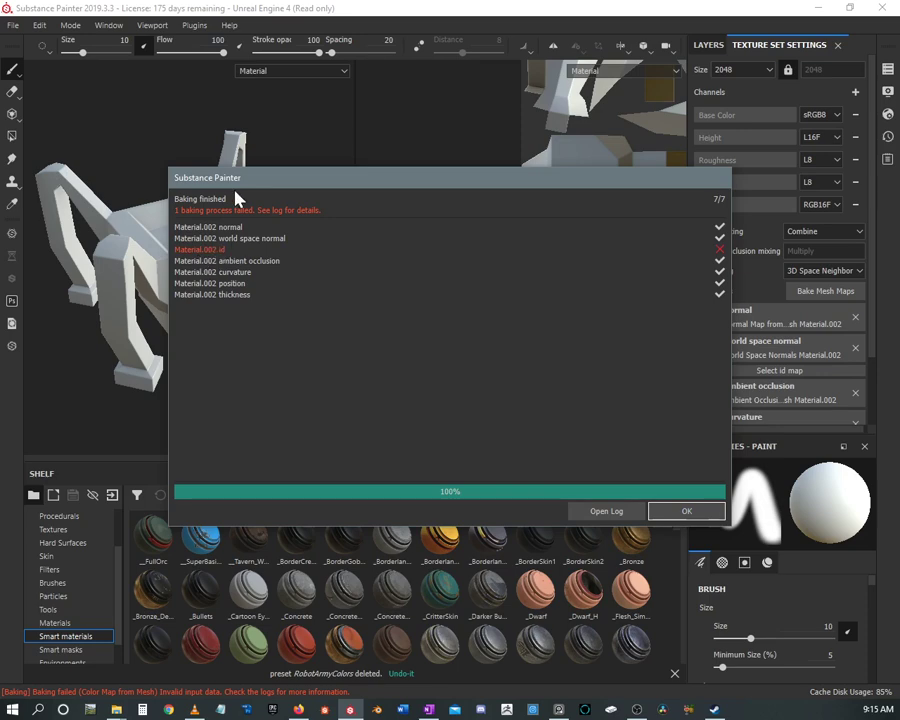
Step: Dismiss the bake results, then orbit and zoom around the chair to inspect the baked maps
left_click(679, 511)
left_click(679, 511)
mouse_move(227, 219)
left_mouse_down("alt")
mouse_move(203, 179)
mouse_move(215, 243)
mouse_move(210, 230)
mouse_move(297, 221)
mouse_move(217, 267)
mouse_move(151, 211)
mouse_move(150, 260)
mouse_move(129, 241)
mouse_move(189, 253)
mouse_move(201, 227)
left_mouse_up("alt")
mouse_move(236, 279)
left_mouse_down("alt")
mouse_move(233, 291)
mouse_move(293, 251)
mouse_move(220, 245)
mouse_move(131, 171)
mouse_move(221, 225)
mouse_move(50, 201)
mouse_move(63, 267)
mouse_move(201, 187)
mouse_move(197, 283)
mouse_move(60, 178)
mouse_move(142, 200)
left_mouse_up("alt")
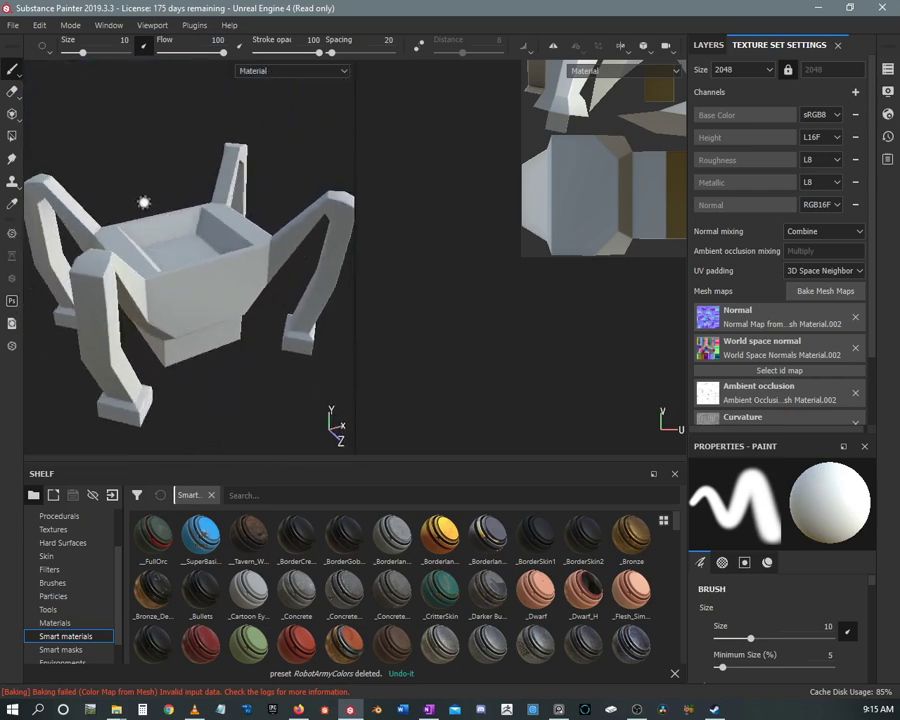
right_click_drag(142, 200, 205, 377, "alt")
left_click_drag(205, 377, 211, 327, "alt")
left_click_drag(211, 227, 158, 229, "alt")
scroll(126, 260, "down", 5)
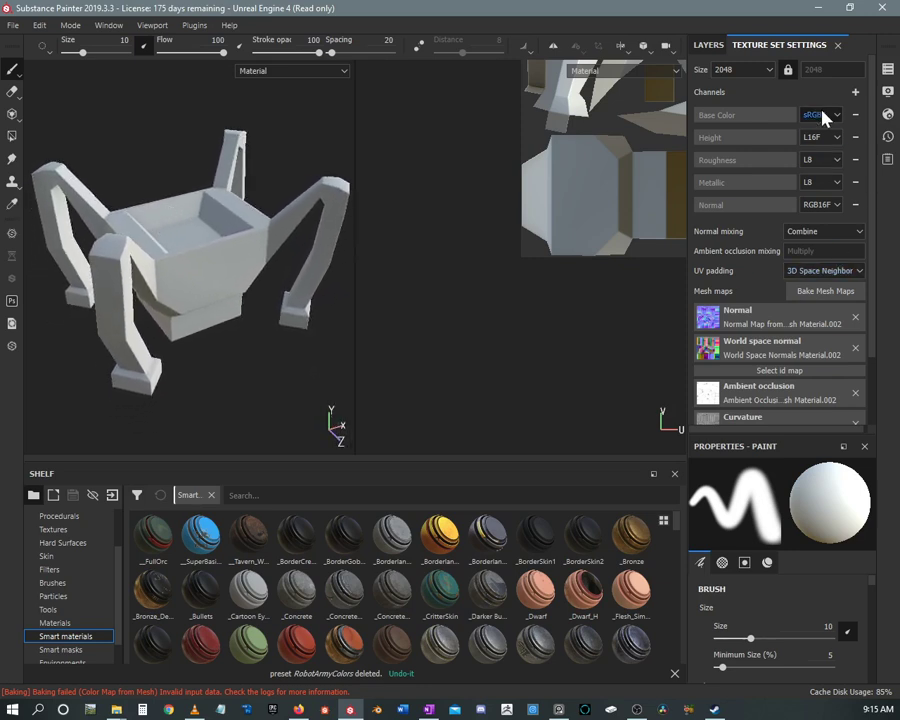
Step: Delete the default Layer 1, then add Fill layer 1 with a new paint layer above it
left_click(707, 46)
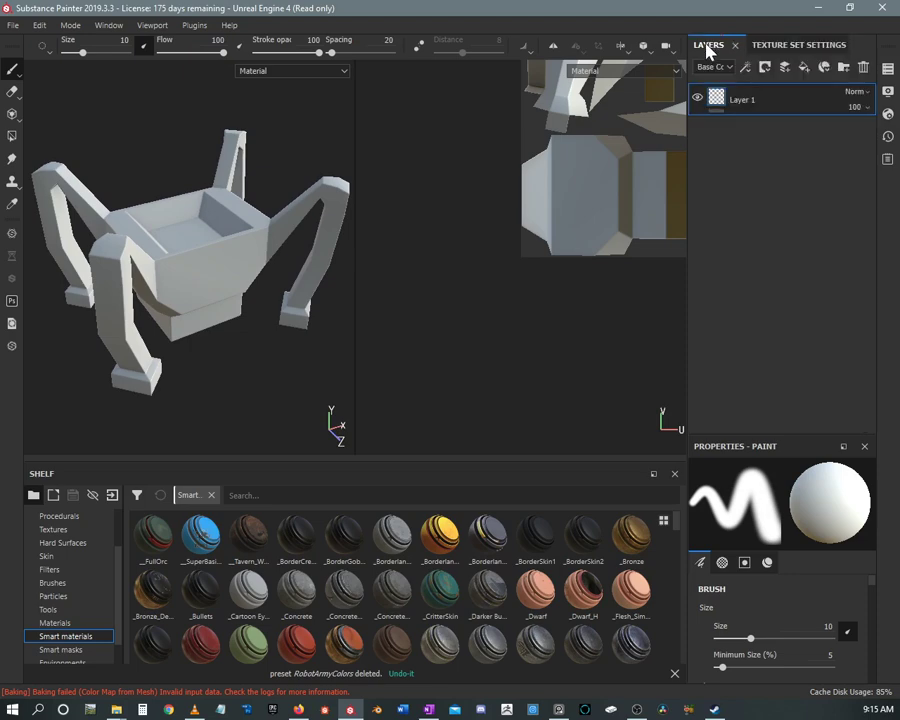
left_click_drag(162, 168, 105, 137, "alt")
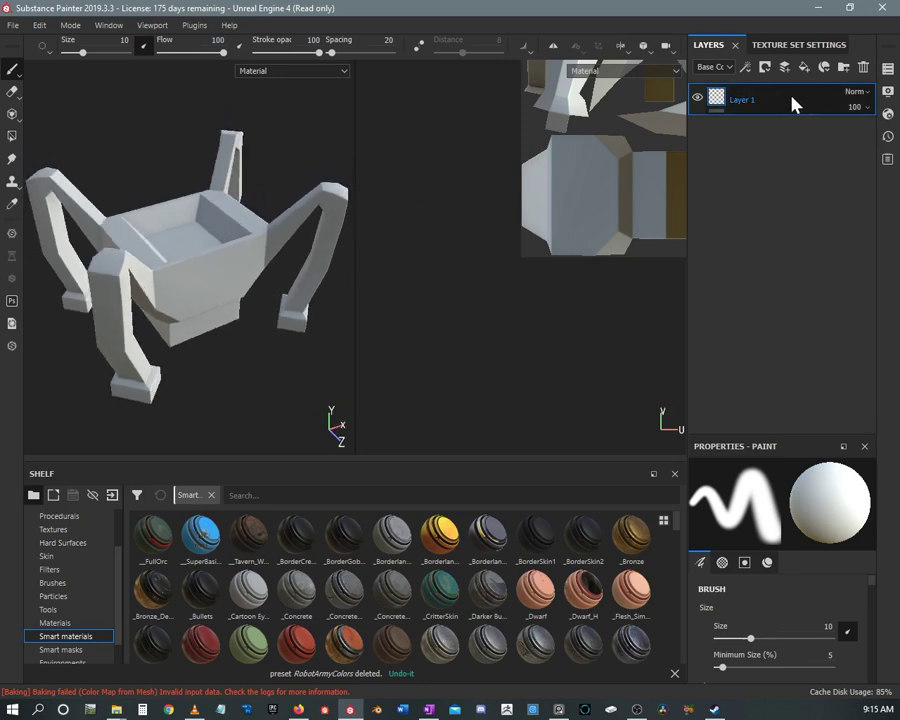
key("Delete")
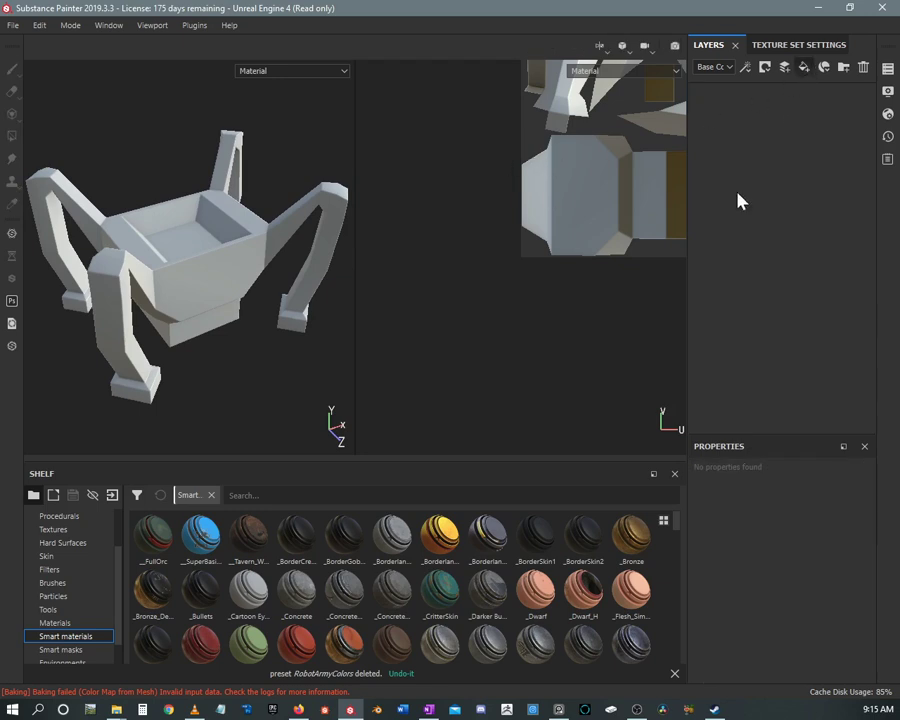
left_click(804, 68)
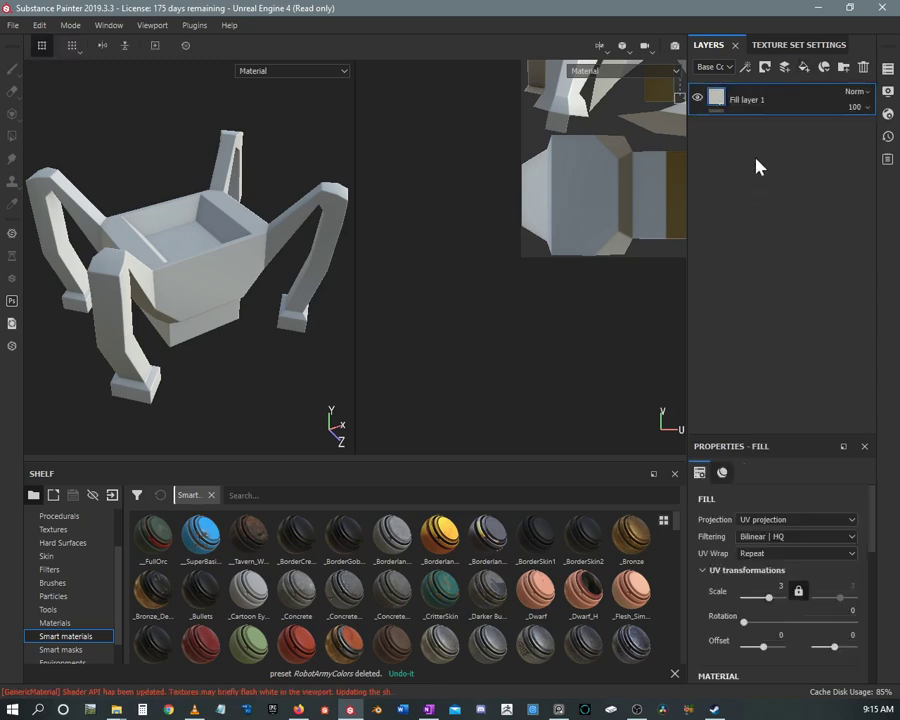
left_click(786, 67)
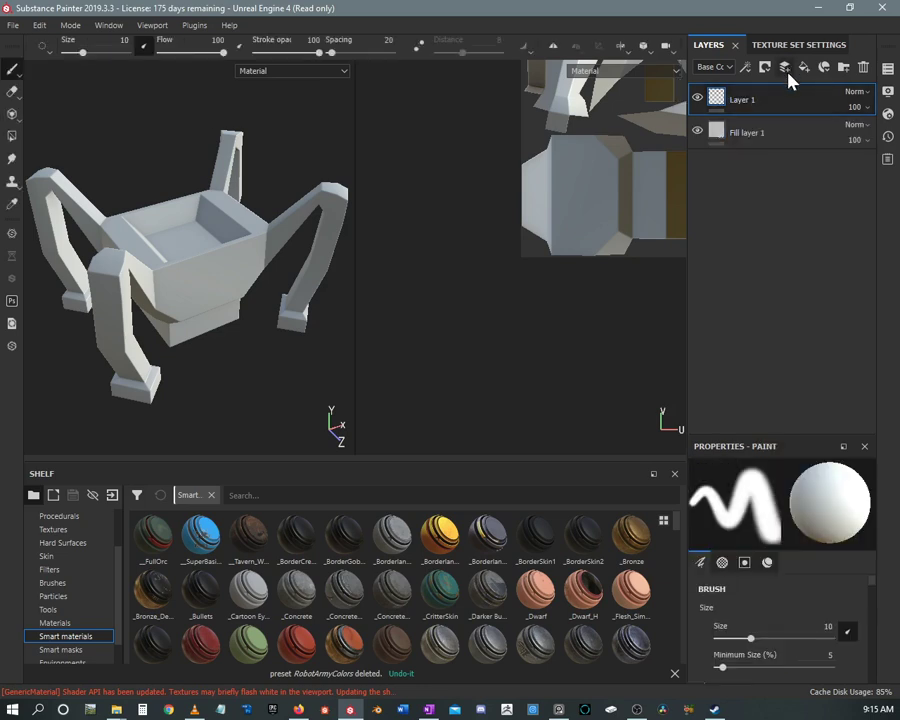
mouse_move(237, 226)
left_mouse_down("alt")
mouse_move(215, 281)
mouse_move(297, 281)
left_mouse_up("alt")
scroll(783, 585, "down", 2)
scroll(783, 585, "down", 1)
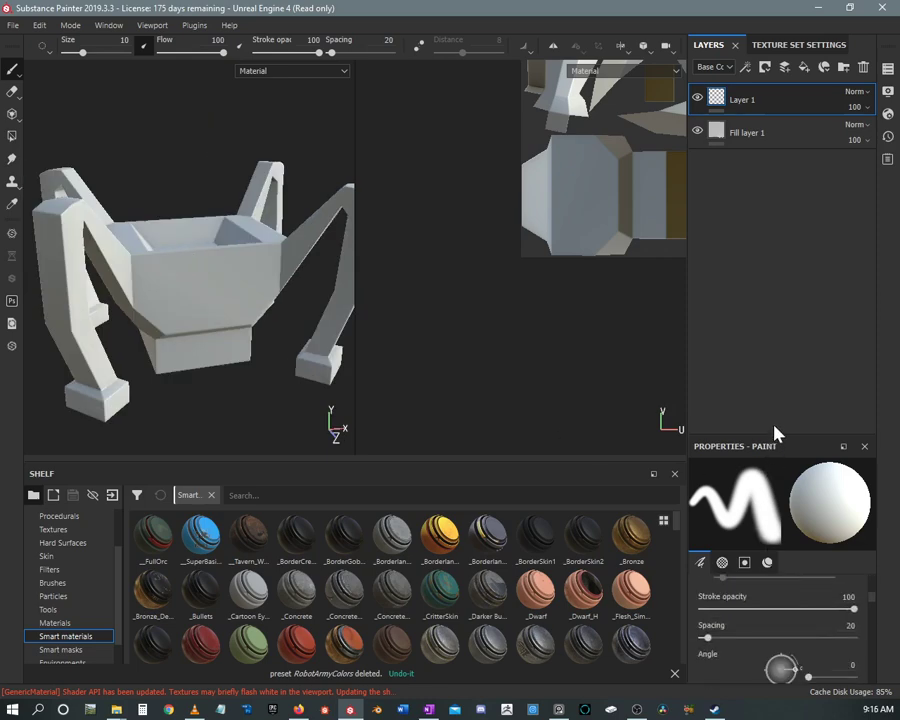
left_click_drag(771, 434, 757, 297)
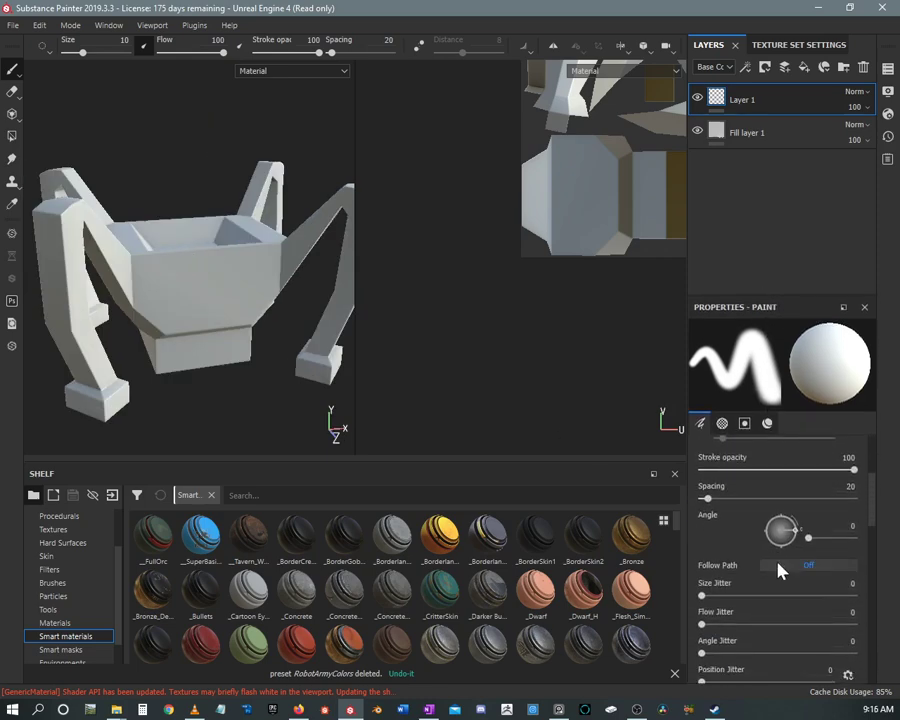
scroll(781, 568, "down", 3)
scroll(781, 568, "down", 5)
left_click(783, 494)
left_click(777, 549)
left_click(866, 472)
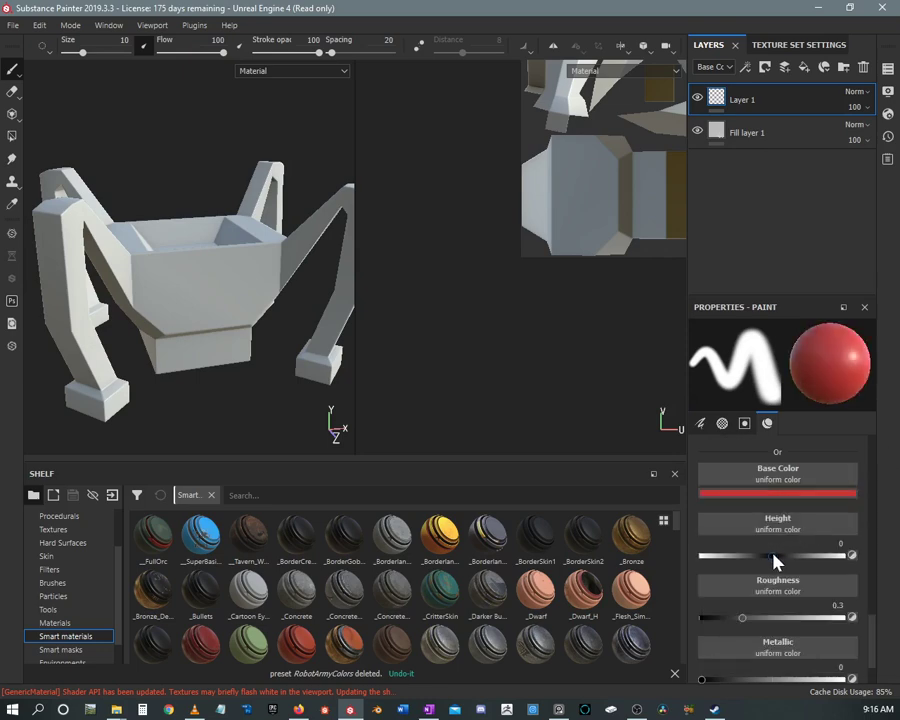
left_click_drag(781, 558, 804, 557)
left_click_drag(743, 620, 730, 620)
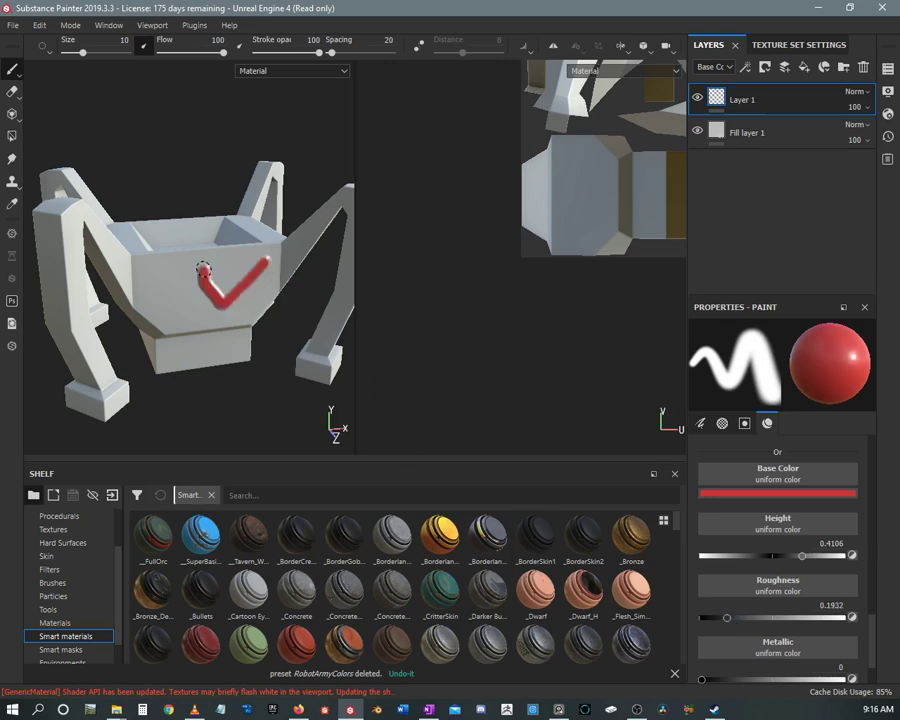
mouse_move(203, 267)
left_mouse_down()
mouse_move(182, 302)
mouse_move(207, 328)
mouse_move(173, 336)
mouse_move(163, 263)
mouse_move(146, 275)
mouse_move(184, 320)
mouse_move(238, 285)
left_mouse_up()
mouse_move(235, 180)
left_mouse_down("alt")
mouse_move(241, 272)
mouse_move(215, 300)
left_mouse_up("alt")
mouse_move(215, 300)
right_mouse_down("alt")
mouse_move(188, 326)
mouse_move(241, 326)
mouse_move(177, 291)
right_mouse_up("alt")
mouse_move(177, 291)
left_mouse_down("alt")
mouse_move(195, 281)
mouse_move(190, 290)
left_mouse_up("alt")
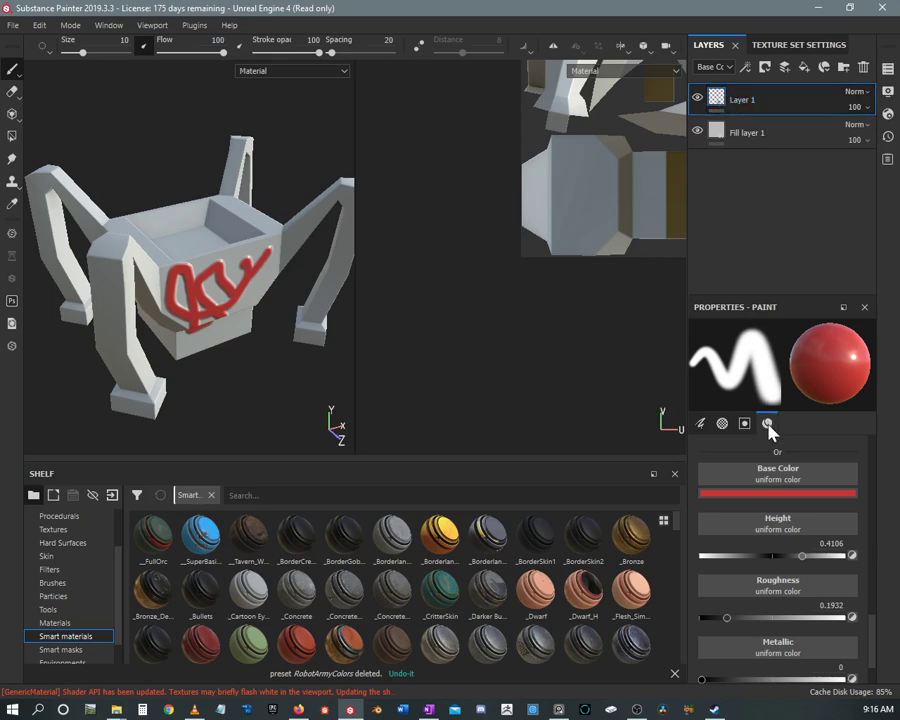
left_click(727, 492)
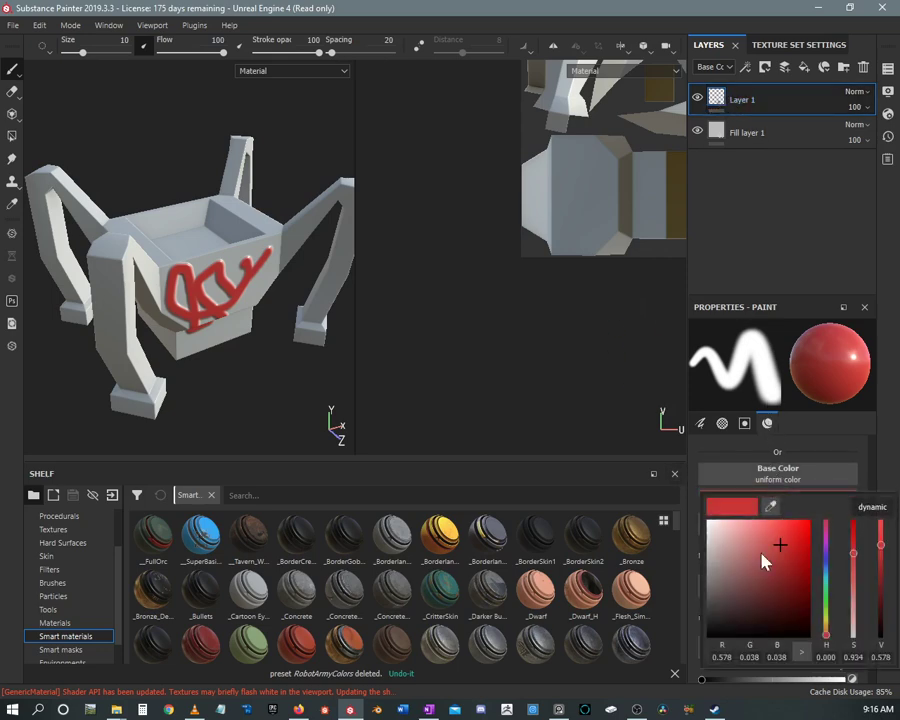
left_click(750, 546)
left_click(829, 585)
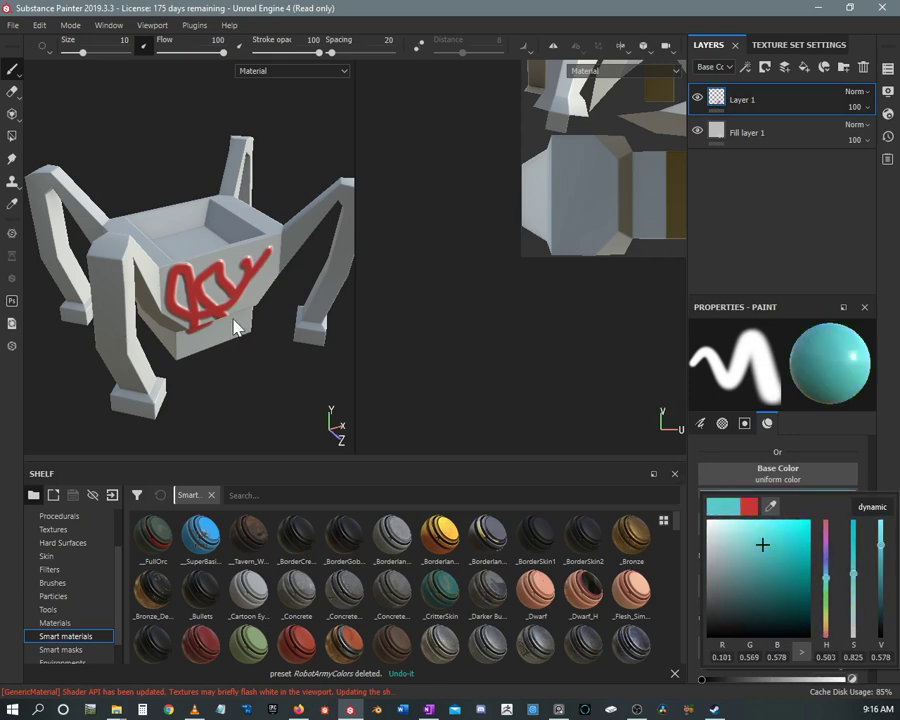
mouse_move(224, 262)
left_mouse_down()
mouse_move(222, 313)
mouse_move(230, 323)
mouse_move(263, 289)
mouse_move(232, 282)
left_mouse_up()
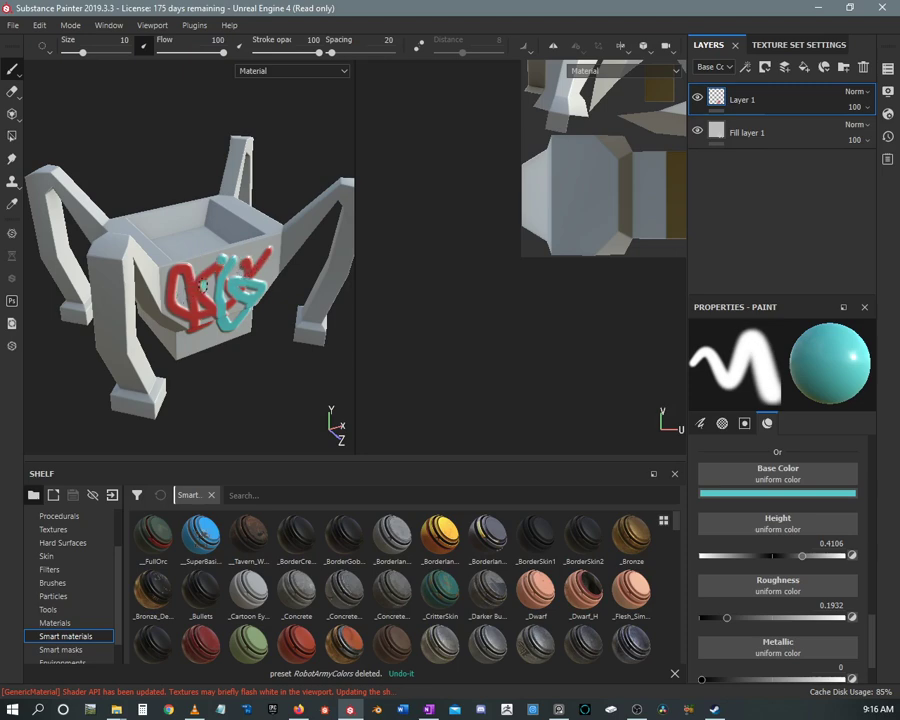
mouse_move(140, 215)
left_mouse_down("alt")
mouse_move(212, 362)
mouse_move(244, 240)
mouse_move(167, 302)
mouse_move(168, 168)
left_mouse_up("alt")
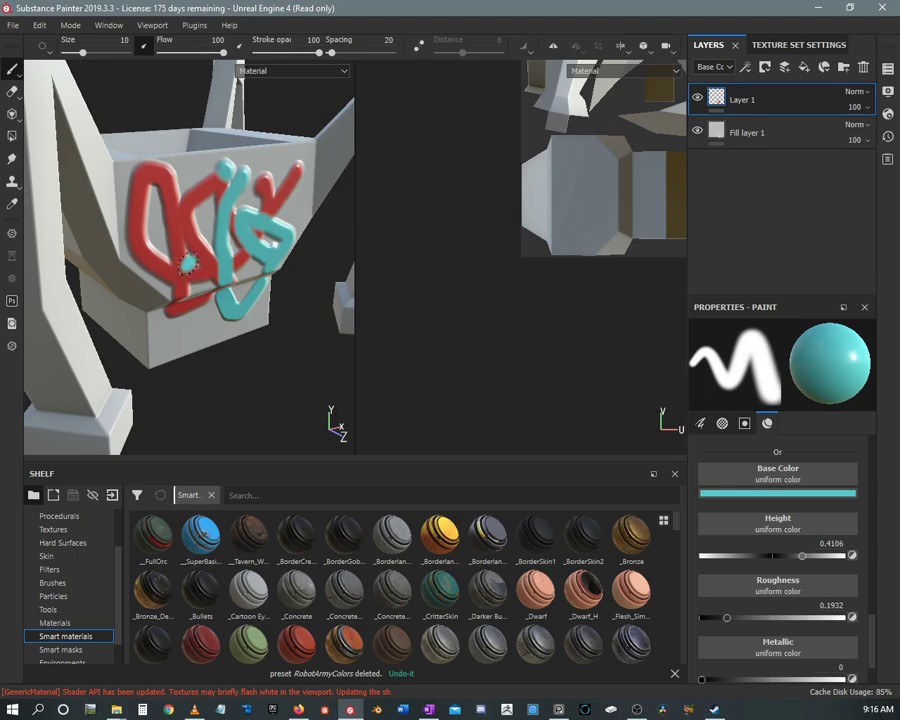
left_click_drag(134, 184, 205, 250, "alt")
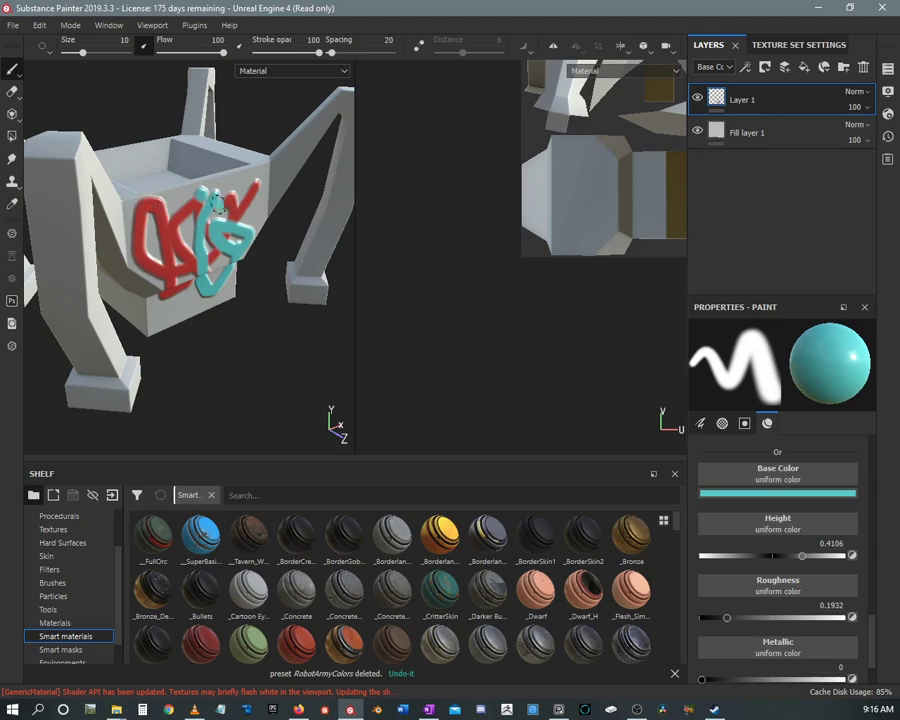
Step: Add Fill layer 2 with a red base colour, height 0.2850 and roughness 0.1932
left_click(804, 66)
left_click(780, 655)
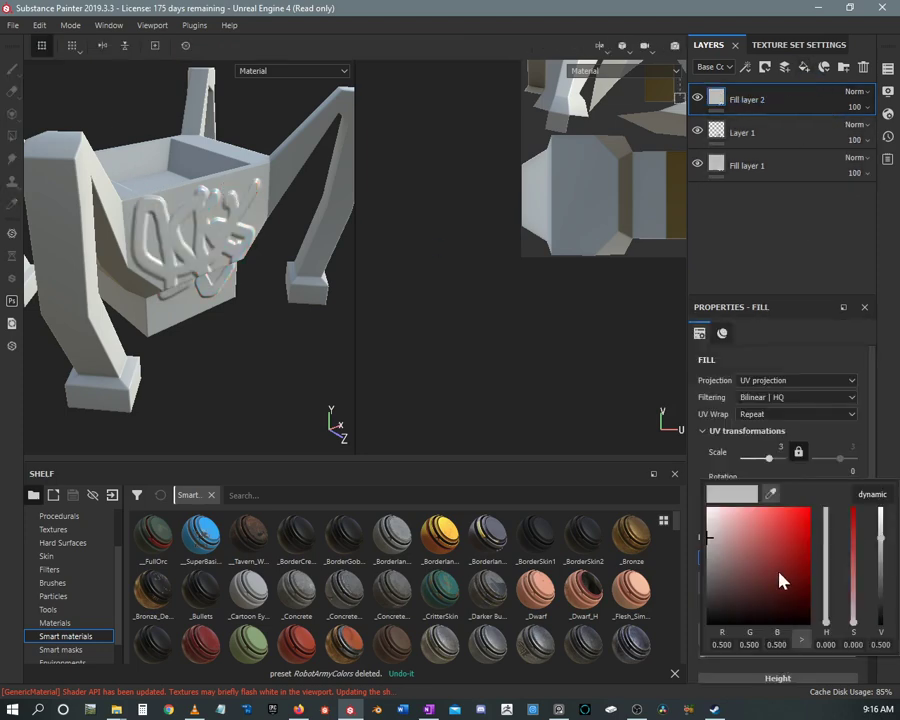
left_click(788, 538)
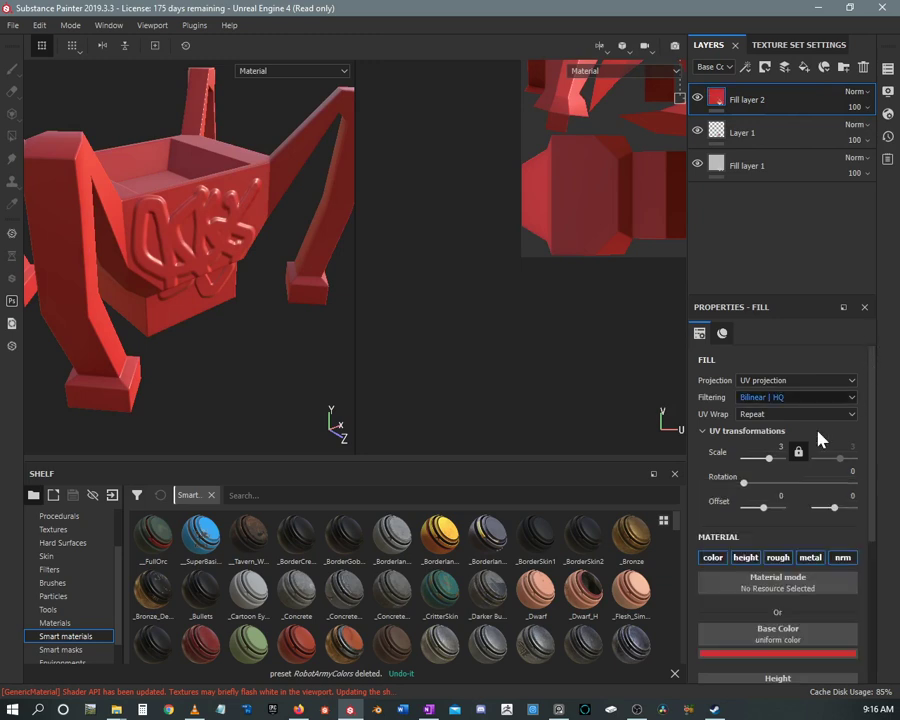
scroll(770, 500, "down", 4)
left_click_drag(770, 493, 793, 493)
left_click_drag(737, 555, 725, 555)
Step: Give Fill layer 2 a black mask and paint red strokes on the box's front with a 7.31 brush
double_click(760, 99)
right_click(760, 100)
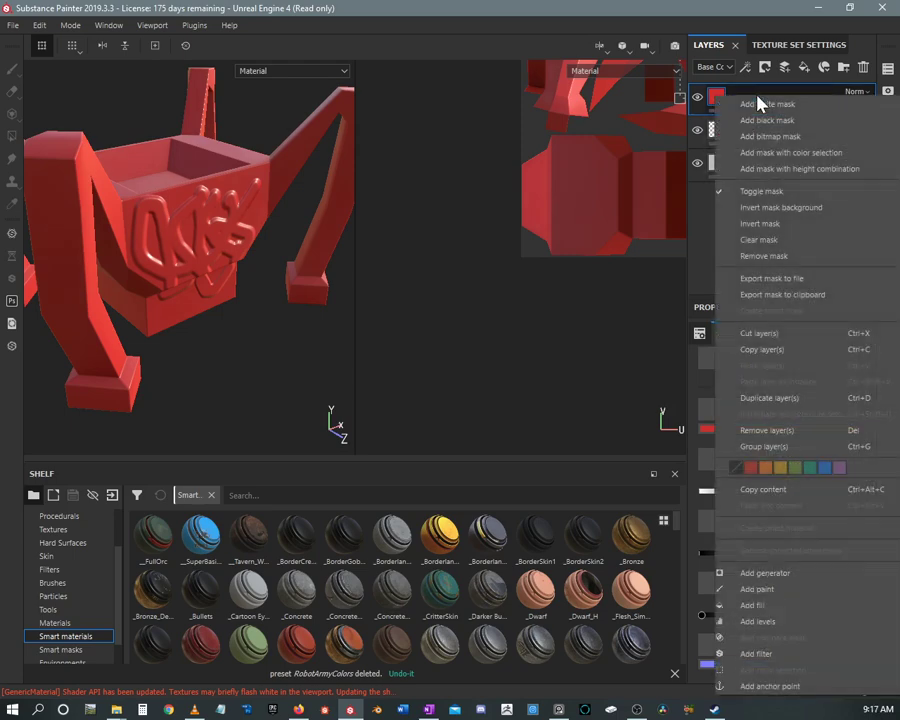
left_click(762, 119)
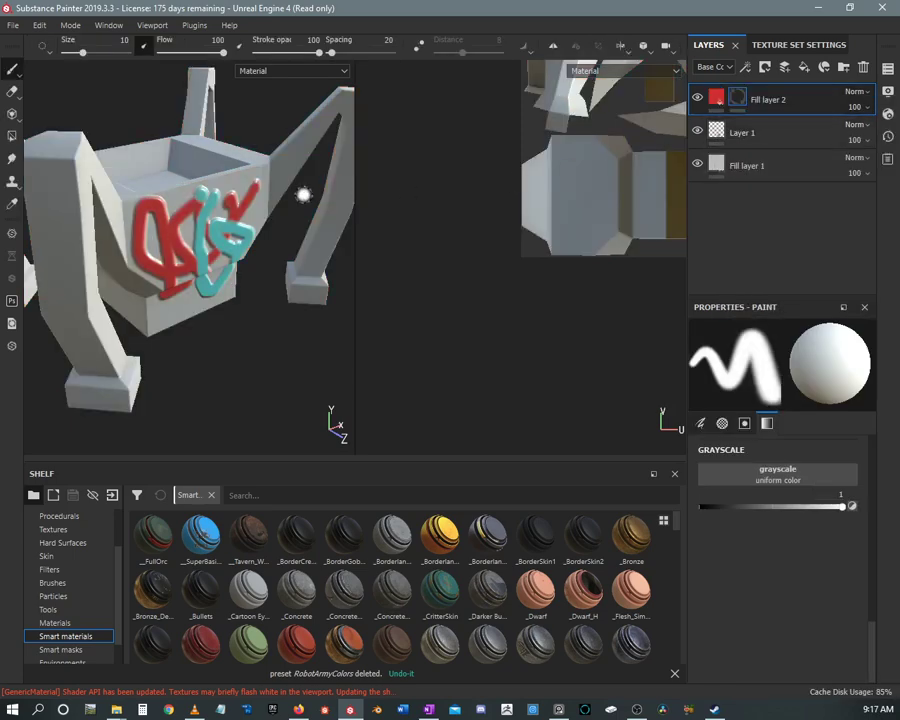
left_click_drag(282, 192, 223, 197, "alt")
scroll(414, 172, "up", 5)
left_click(738, 97)
right_click_drag(228, 190, 214, 190, "ctrl")
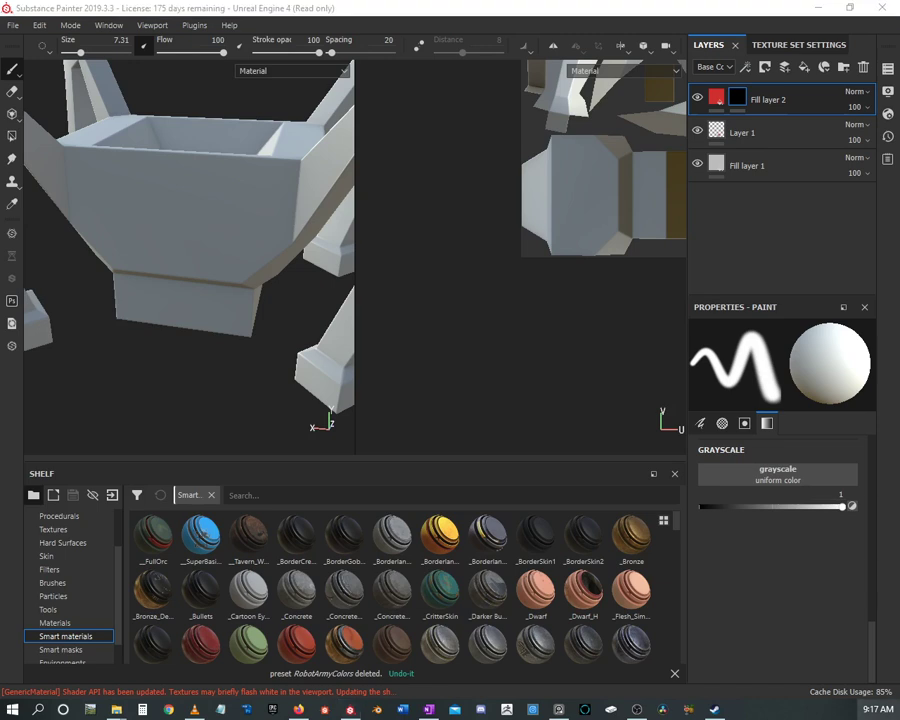
mouse_move(140, 262)
left_mouse_down()
mouse_move(270, 182)
mouse_move(160, 176)
mouse_move(230, 200)
mouse_move(237, 227)
mouse_move(125, 205)
mouse_move(200, 290)
mouse_move(106, 222)
left_mouse_up()
left_click(114, 237)
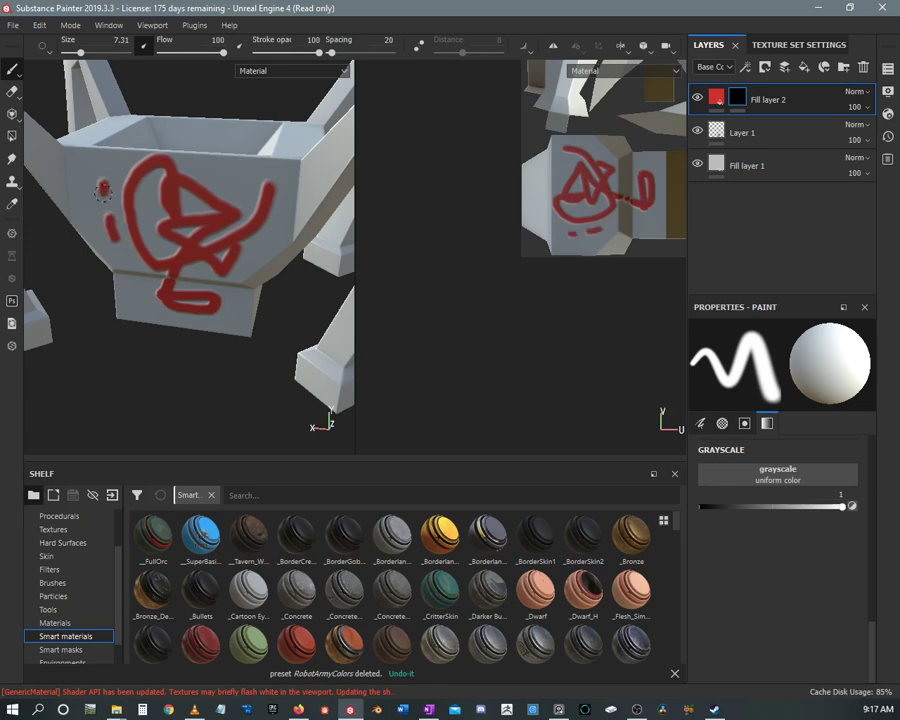
mouse_move(185, 227)
left_mouse_down("alt")
mouse_move(235, 247)
mouse_move(257, 231)
mouse_move(130, 325)
mouse_move(88, 191)
mouse_move(40, 133)
mouse_move(172, 218)
mouse_move(191, 215)
mouse_move(275, 277)
mouse_move(518, 284)
left_mouse_up("alt")
Step: Change Fill layer 2's base colour to a dark blue
middle_click_drag(518, 284, 230, 303, "alt")
mouse_move(230, 303)
left_mouse_down("alt")
mouse_move(242, 263)
mouse_move(215, 241)
left_mouse_up("alt")
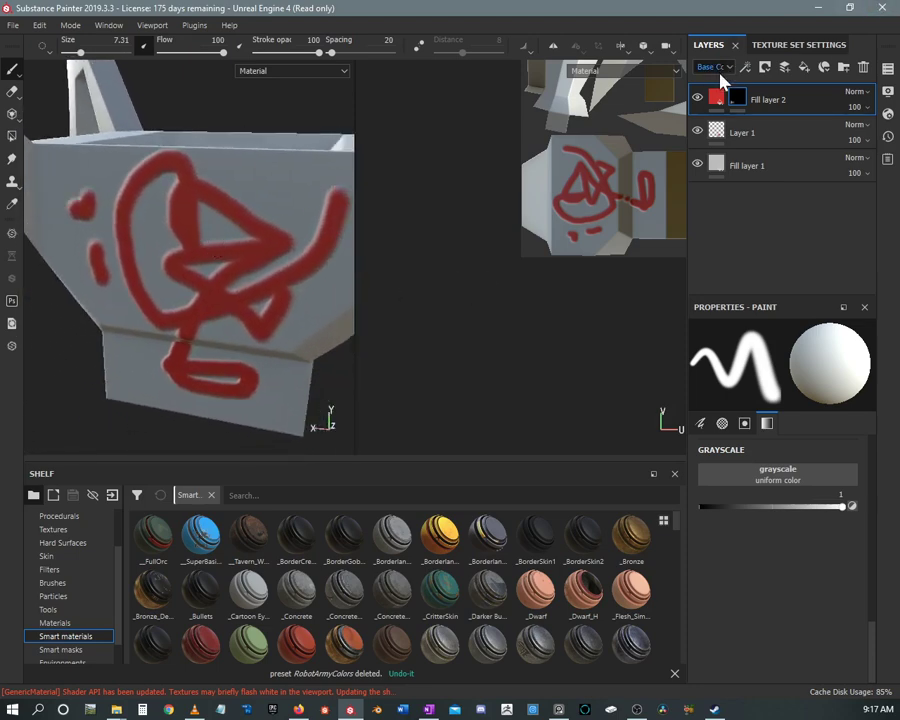
left_click(715, 104)
left_click(779, 428)
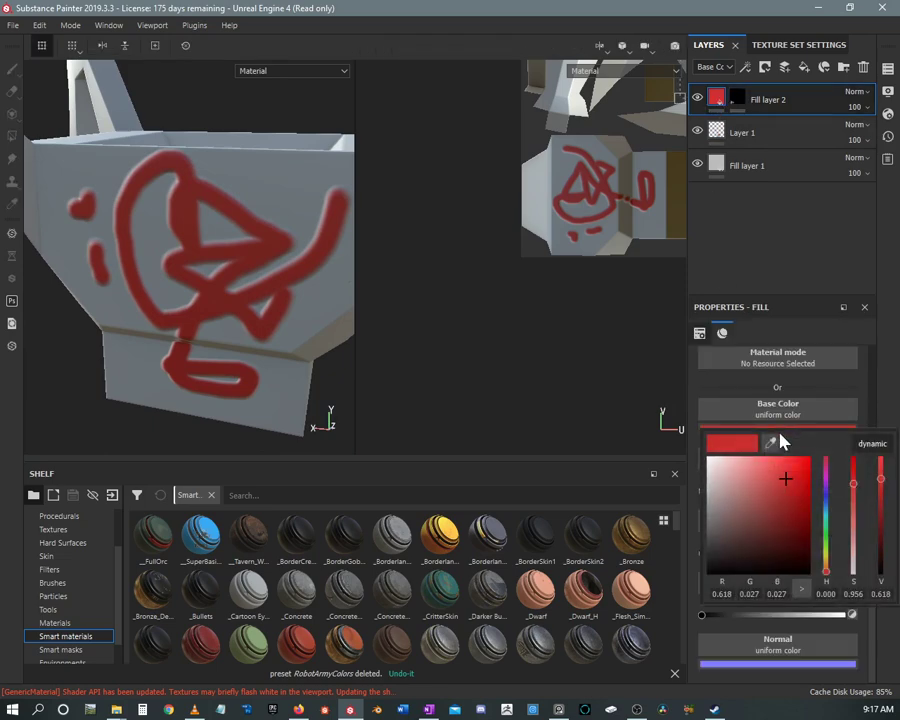
left_click(769, 492)
mouse_move(828, 497)
left_mouse_down()
mouse_move(826, 518)
mouse_move(830, 510)
left_mouse_up()
left_click(801, 265)
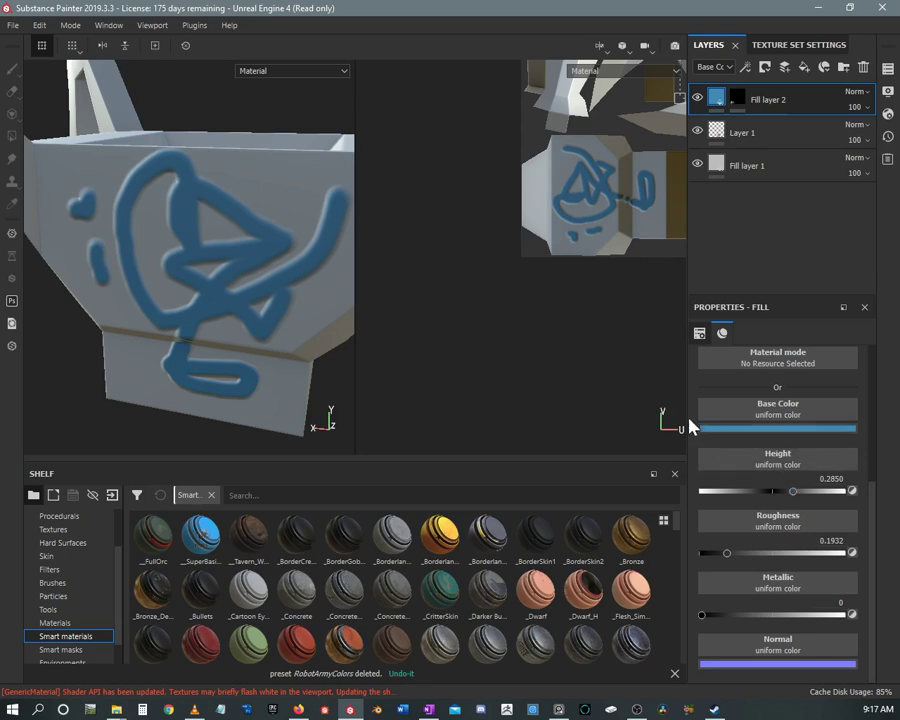
Step: Set the scribbles' height to -0.4493, roughness to 0.7633 and metallic to 1
left_click_drag(801, 492, 739, 492)
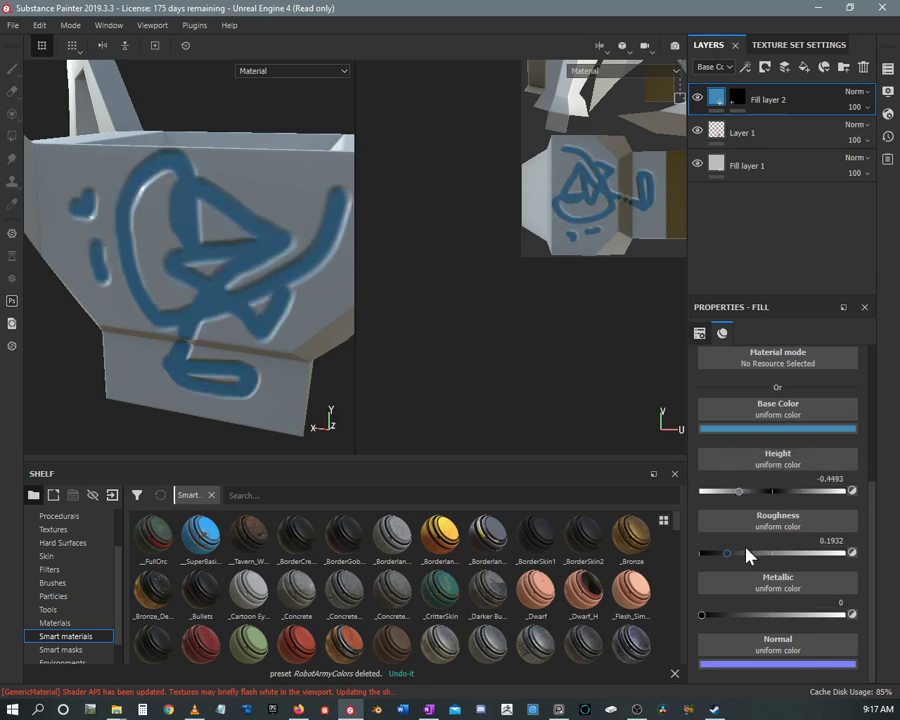
left_click_drag(730, 556, 838, 568)
left_click_drag(702, 616, 842, 614)
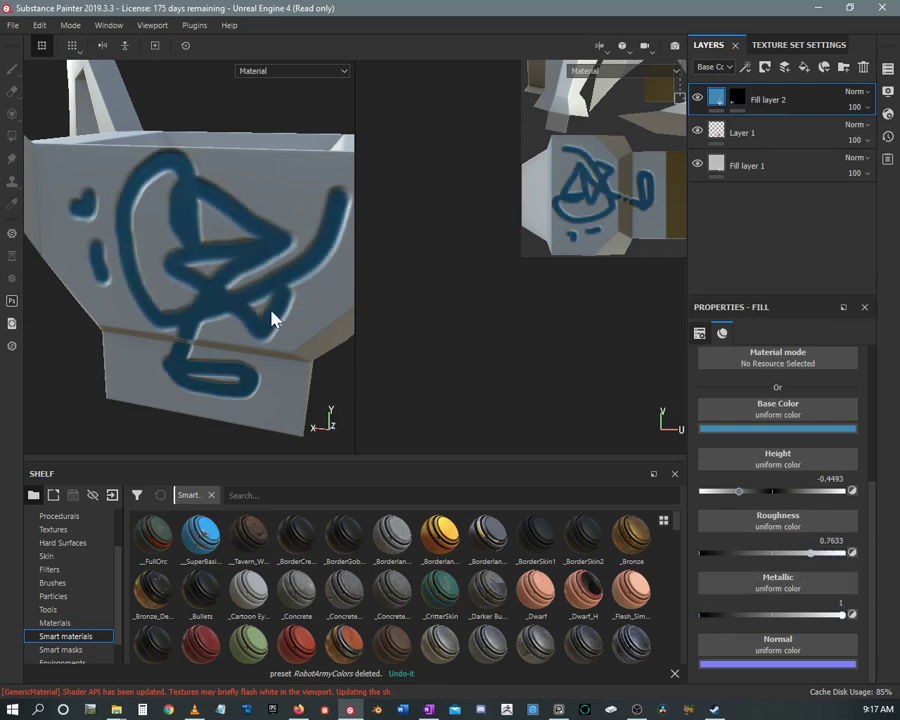
mouse_move(272, 320)
left_mouse_down("alt")
mouse_move(181, 195)
mouse_move(209, 108)
mouse_move(134, 203)
mouse_move(201, 235)
mouse_move(157, 263)
mouse_move(181, 300)
mouse_move(199, 267)
mouse_move(267, 327)
mouse_move(158, 225)
mouse_move(281, 317)
mouse_move(261, 291)
mouse_move(166, 232)
mouse_move(195, 207)
mouse_move(243, 344)
mouse_move(232, 295)
mouse_move(173, 241)
mouse_move(177, 251)
mouse_move(149, 213)
mouse_move(181, 226)
left_mouse_up("alt")
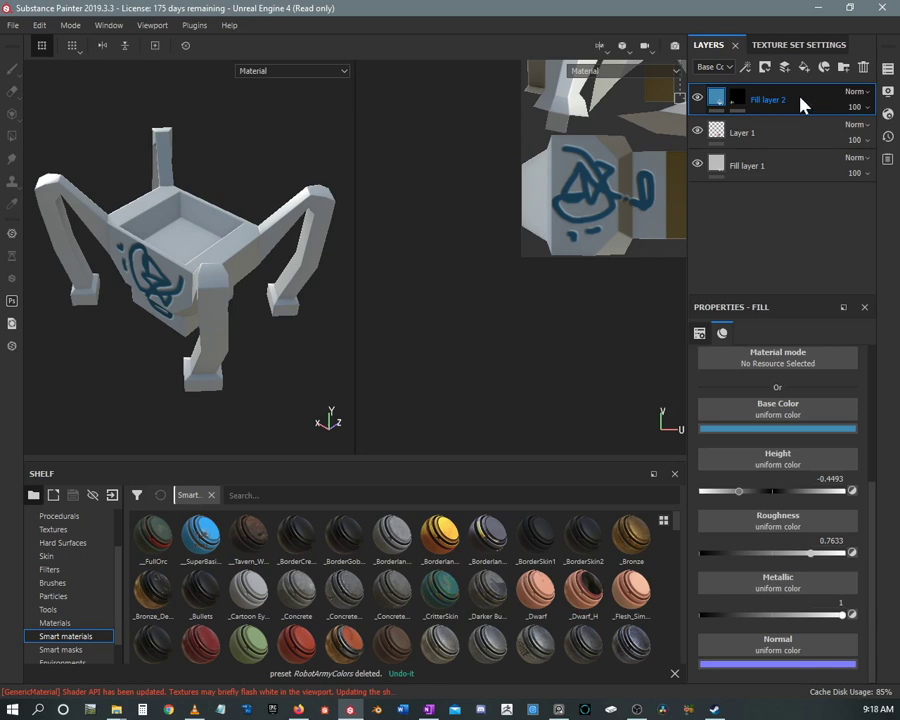
Step: Delete the graffiti paint layer Layer 1 and the blue Fill layer 2
left_click(796, 135)
key("Delete")
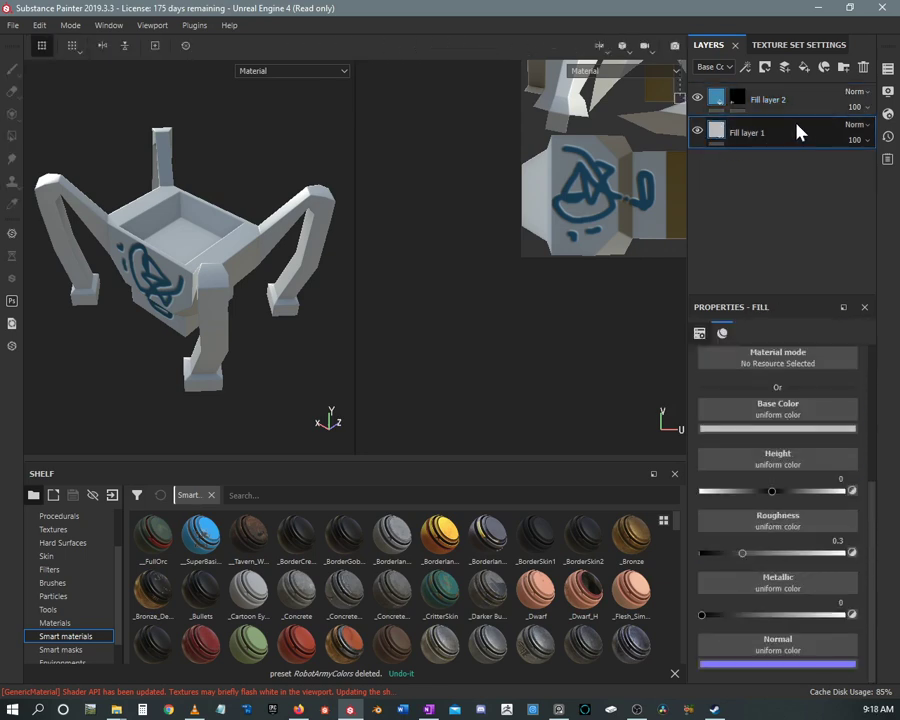
left_click(807, 100)
key("Delete")
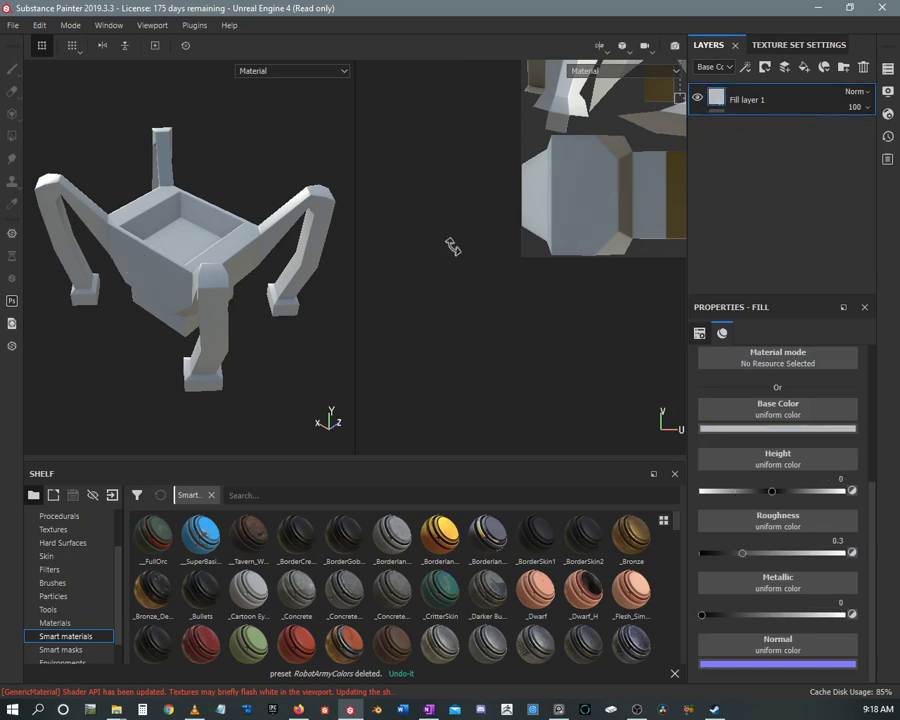
Step: Set the new fill layer's base colour to red across the whole chair
left_click_drag(233, 297, 233, 241, "alt")
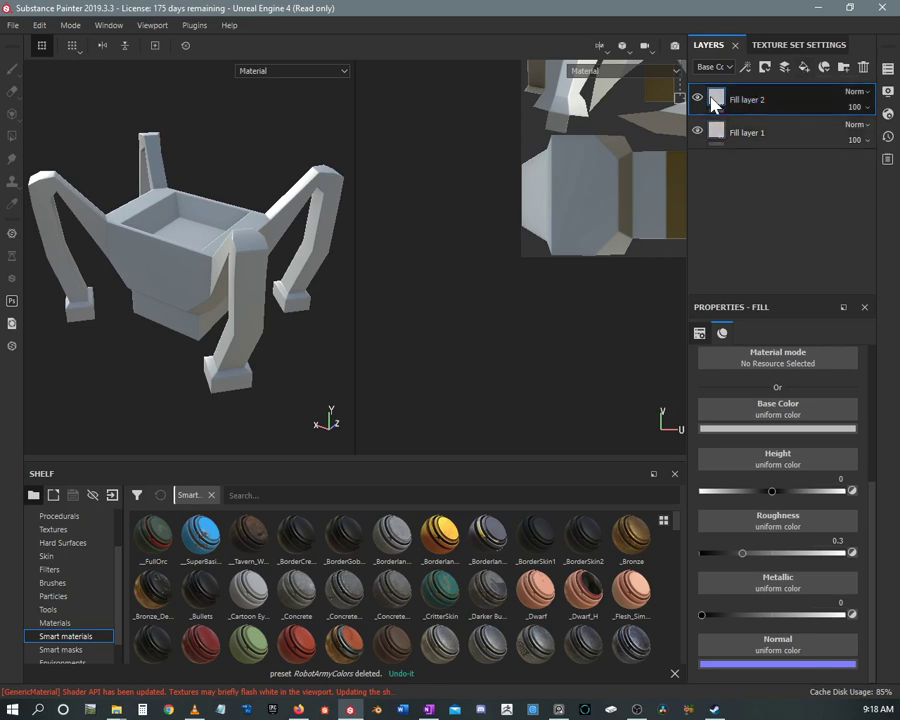
left_click(757, 428)
left_click_drag(760, 484, 786, 486)
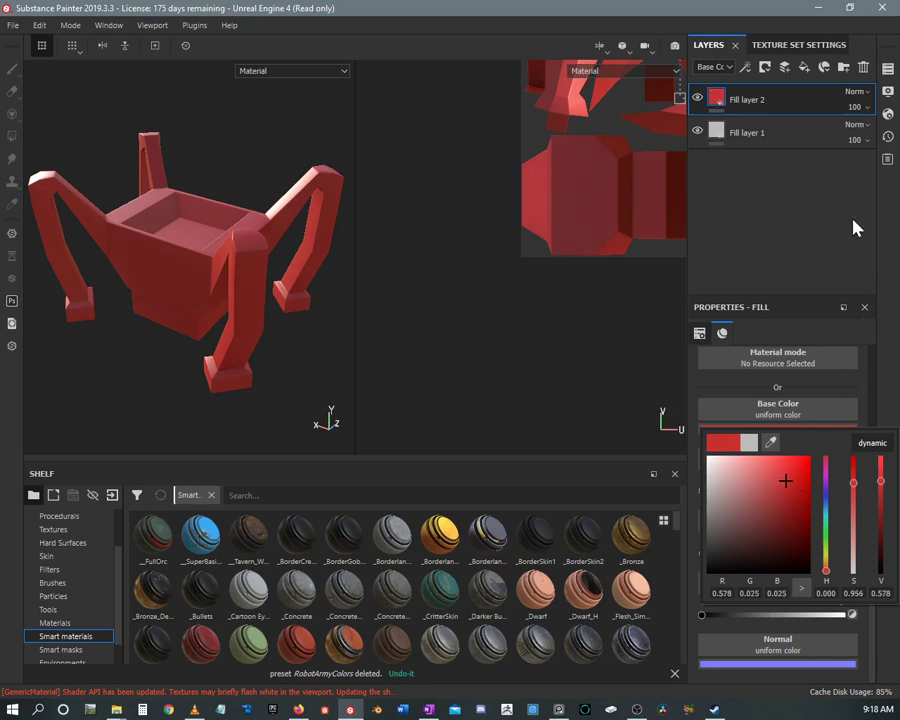
Step: Raise the red fill's roughness to 0.4058
left_click(785, 238)
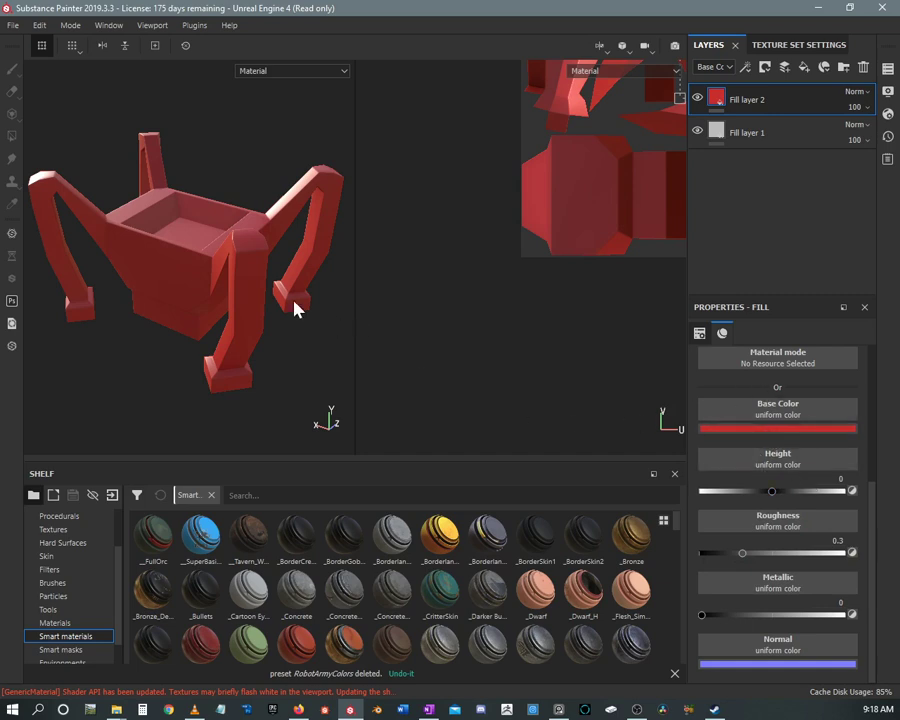
scroll(229, 277, "up", 5)
left_click_drag(212, 315, 239, 252, "alt")
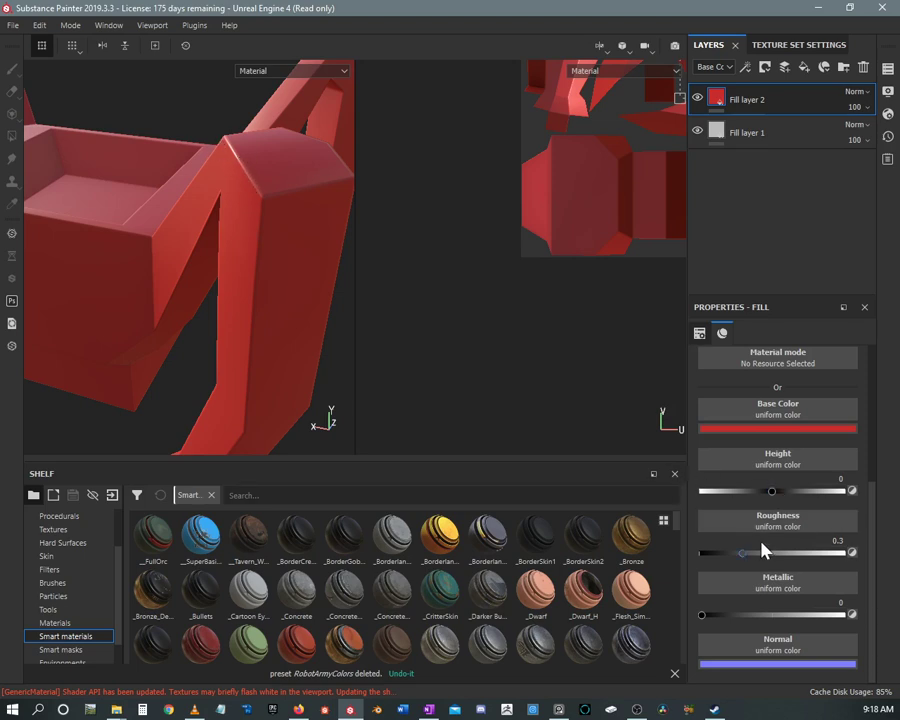
left_click_drag(742, 555, 760, 555)
Step: Disable the red fill's height, metal and normal channels, then add another fill layer above
scroll(785, 600, "up", 3)
scroll(760, 520, "down", 1)
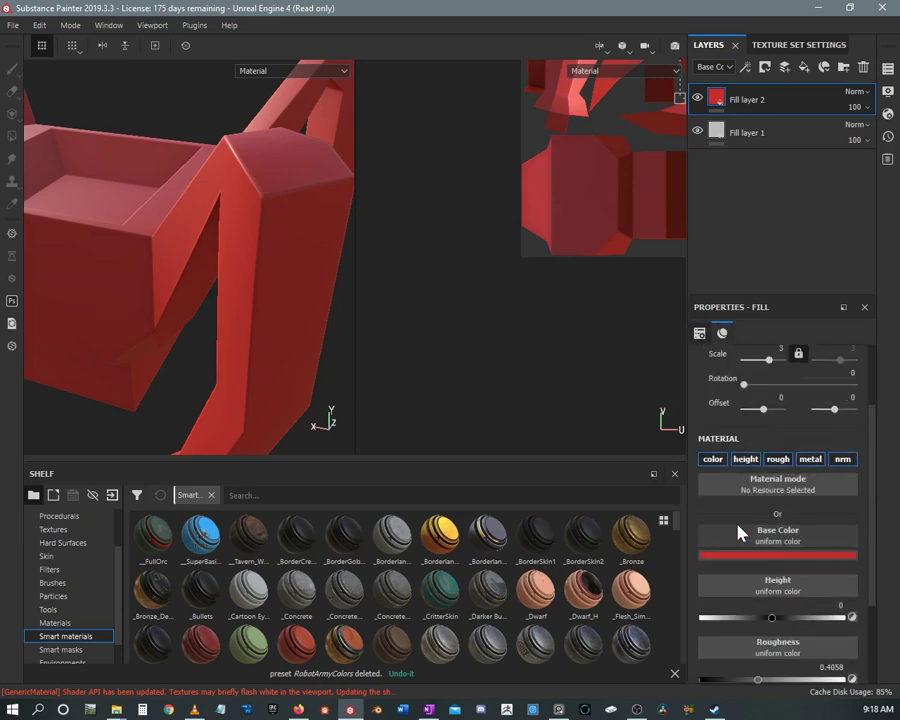
left_click(745, 460)
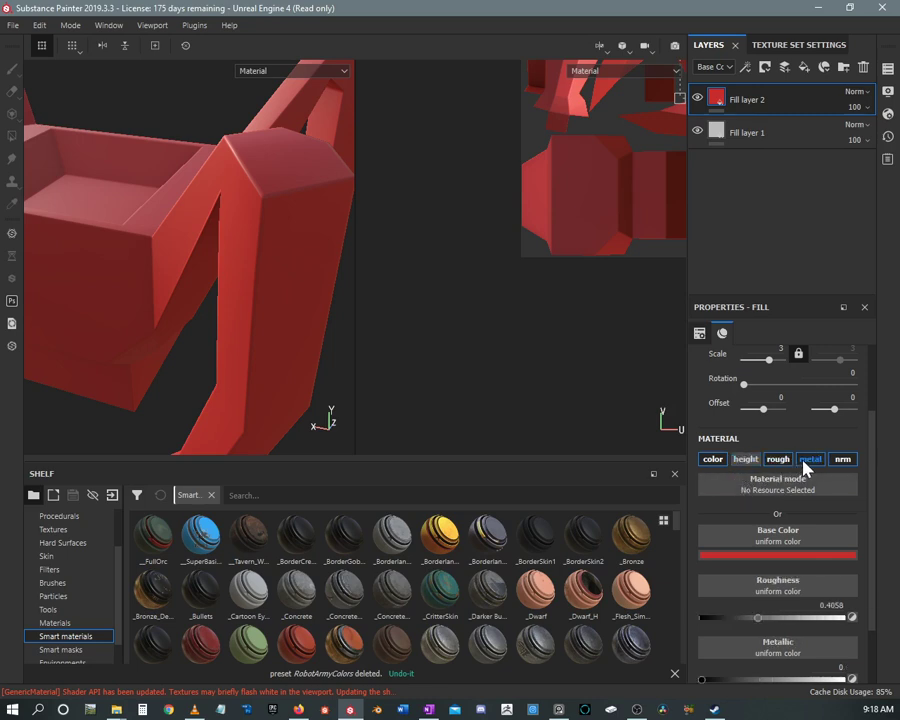
left_click(808, 462)
left_click(845, 462)
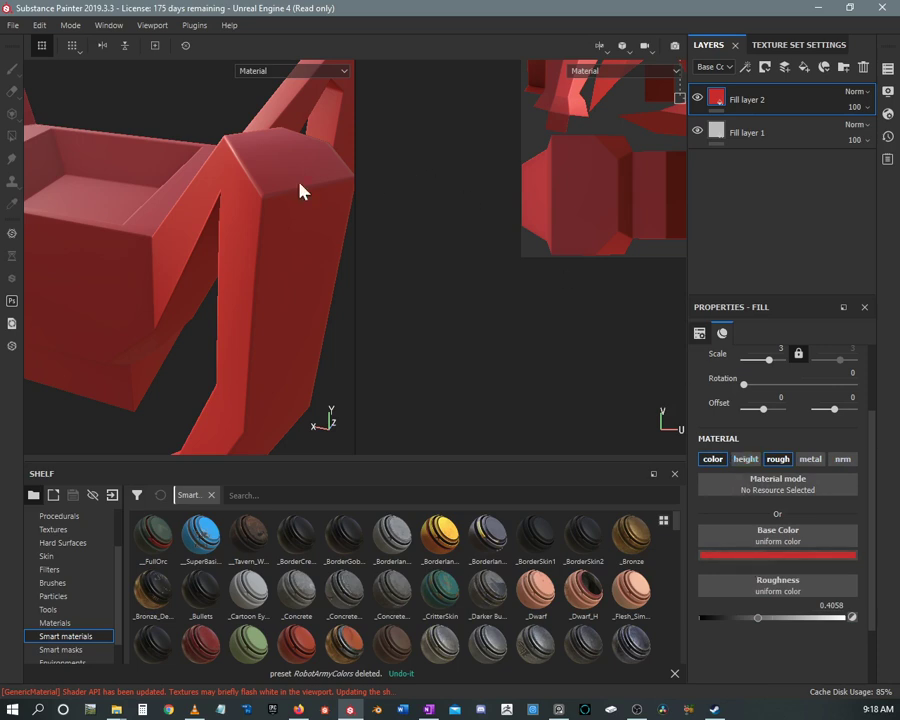
left_click_drag(284, 183, 252, 230, "alt")
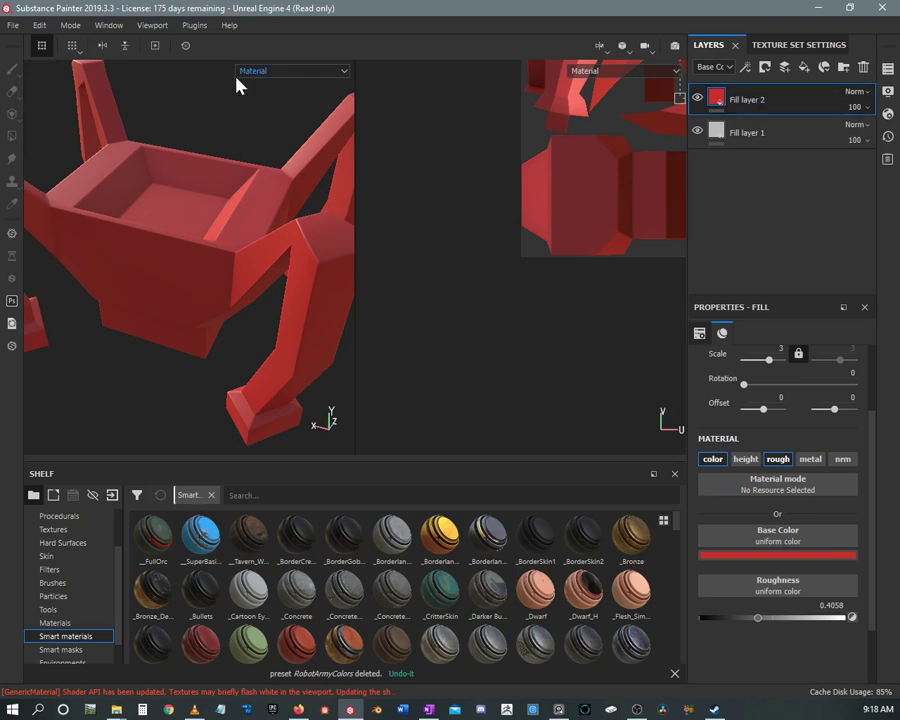
left_click_drag(233, 168, 192, 138, "alt")
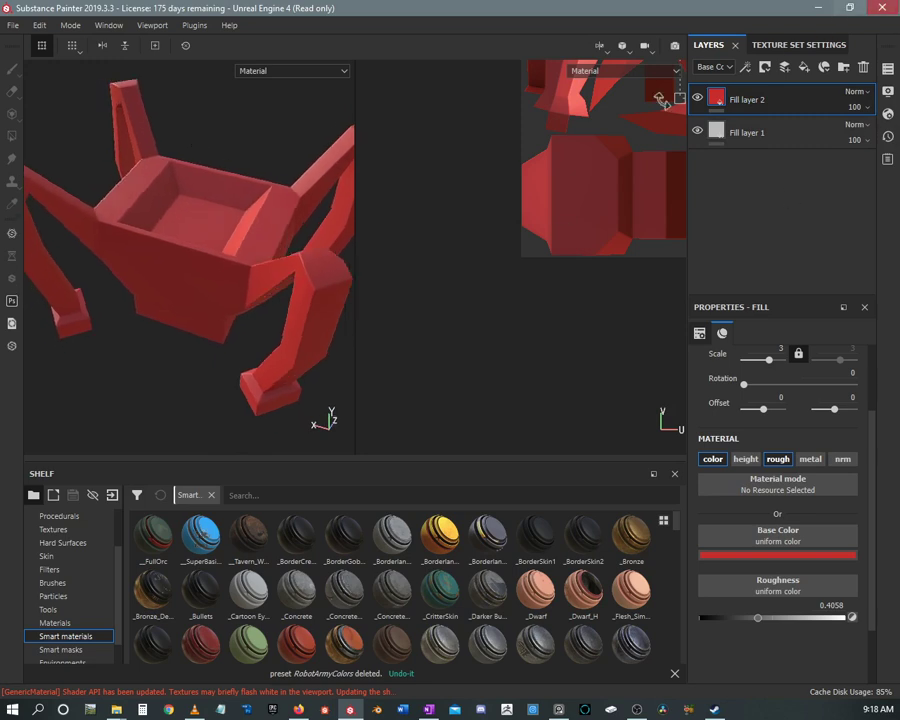
left_click(804, 67)
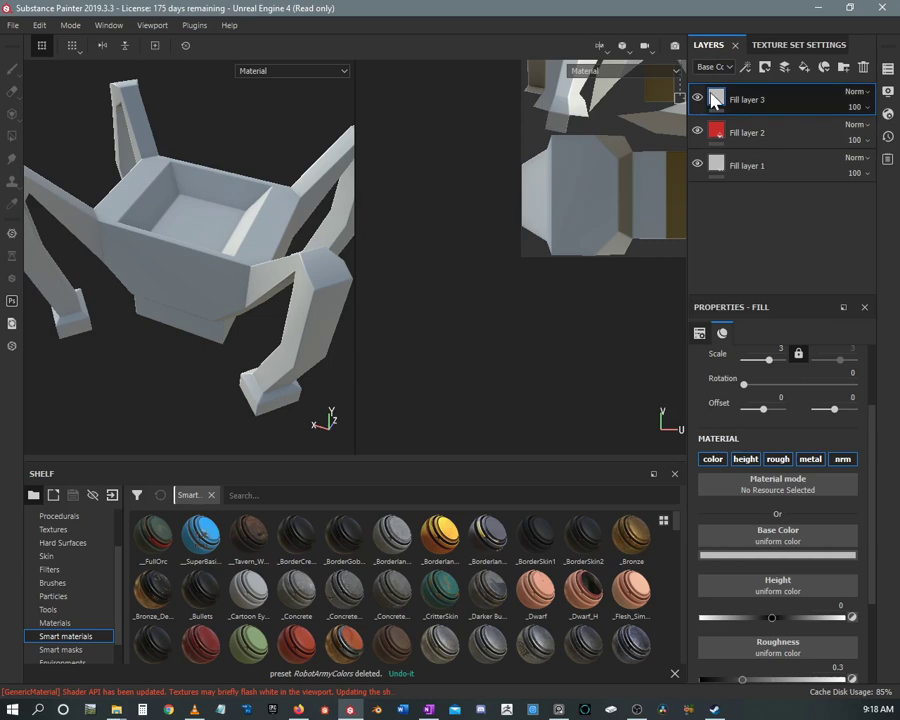
Step: Give Fill layer 3 a dark olive base colour
double_click(740, 100)
key("Return")
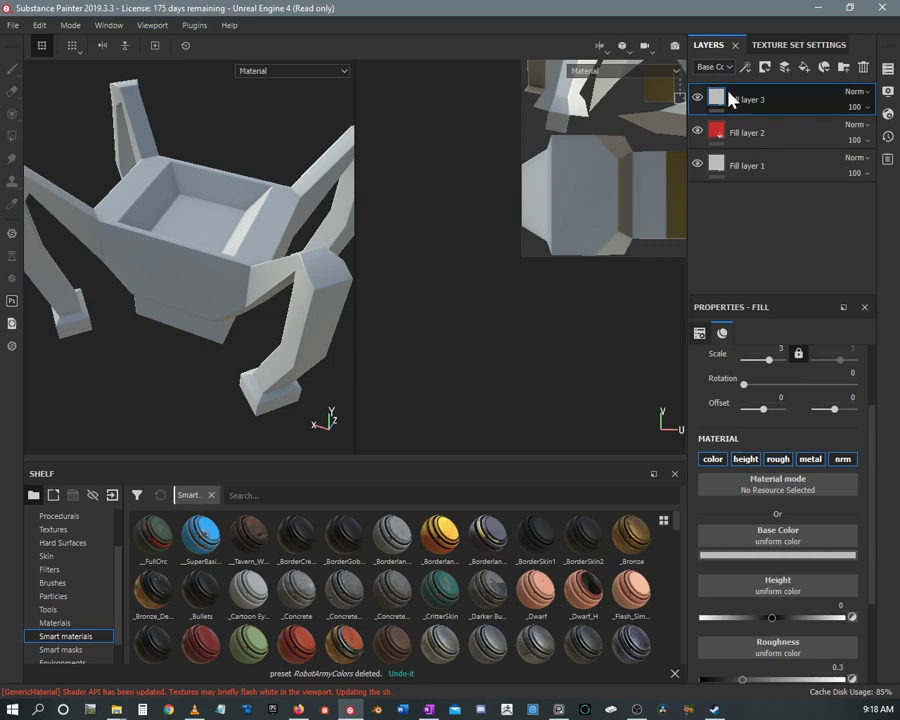
left_click(775, 555)
left_click_drag(779, 512, 826, 510)
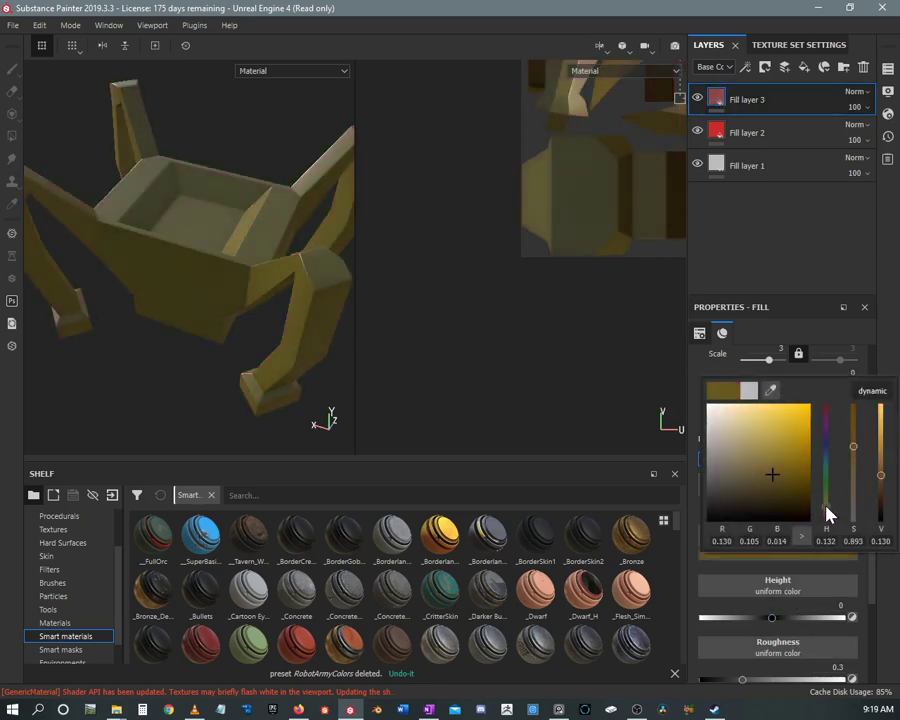
left_click(775, 485)
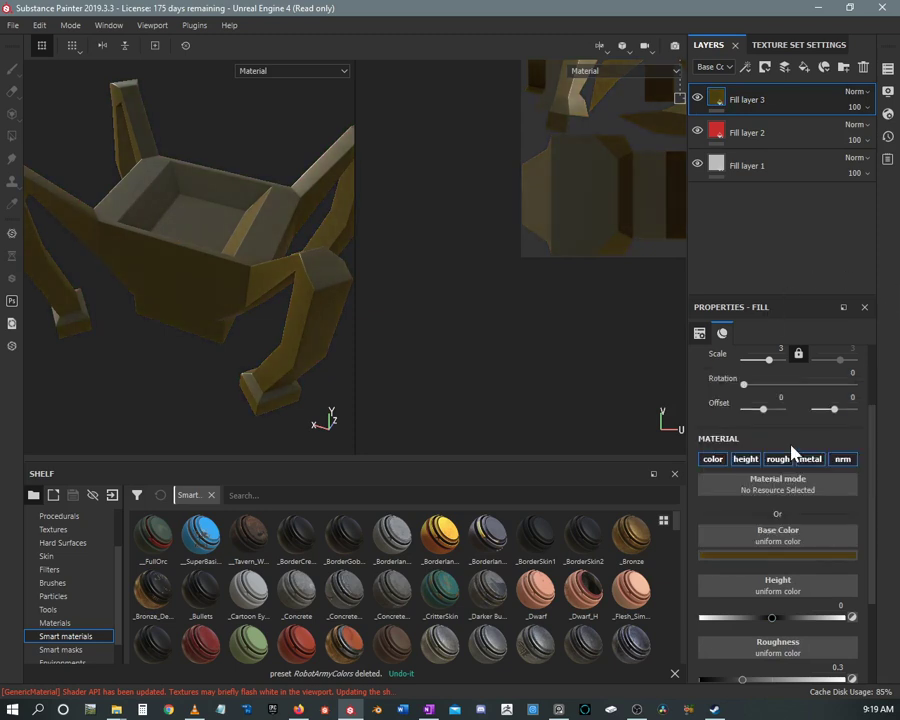
Step: Raise Fill layer 3's roughness to 0.9179 and disable its metal and normal channels
scroll(790, 600, "down", 3)
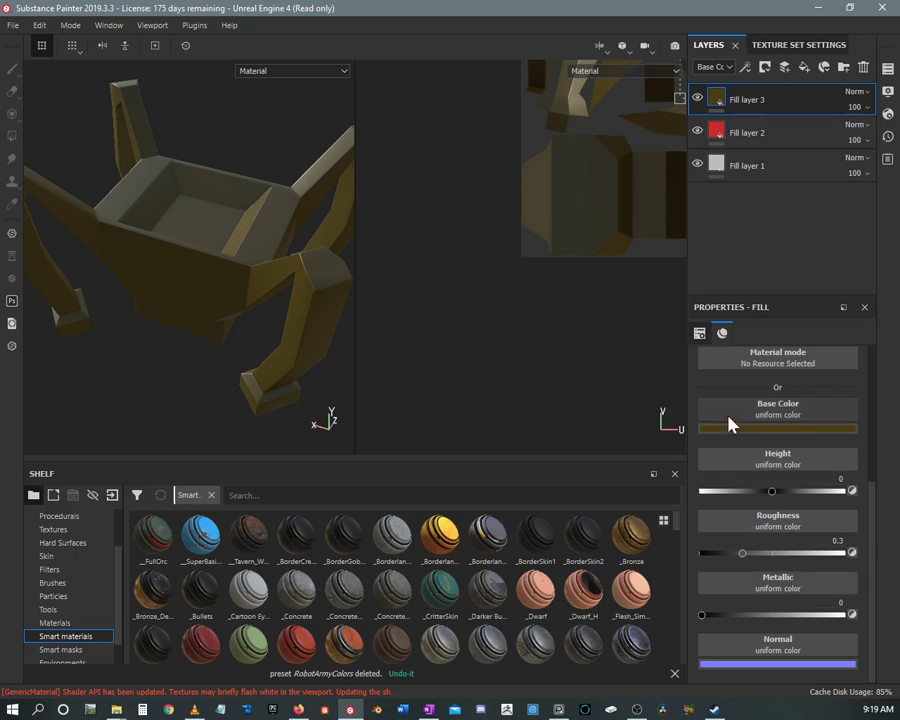
left_click_drag(743, 554, 833, 555)
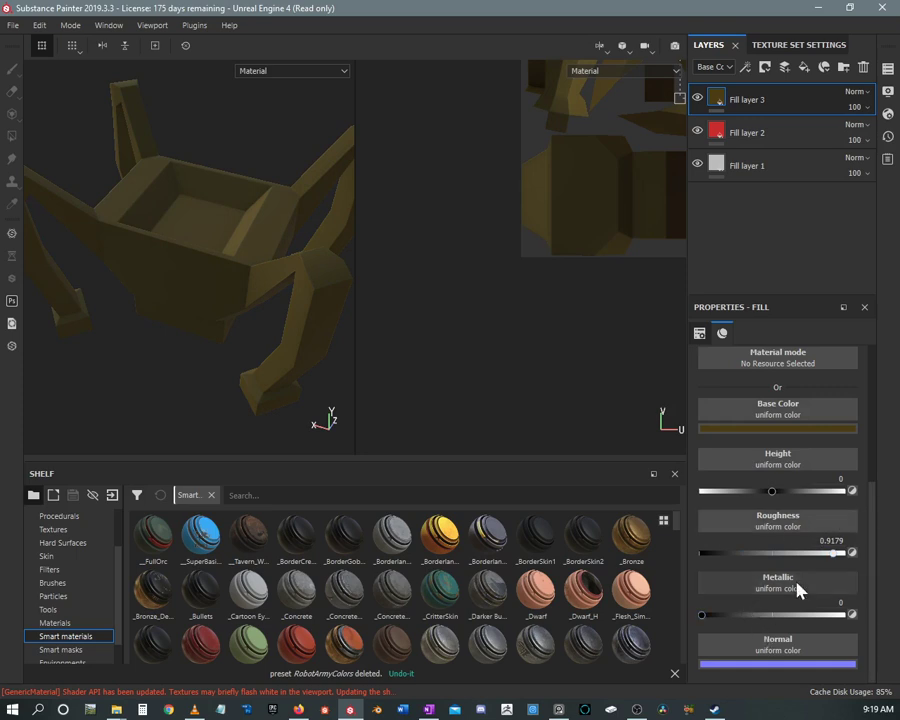
scroll(800, 540, "up", 3)
left_click(843, 503)
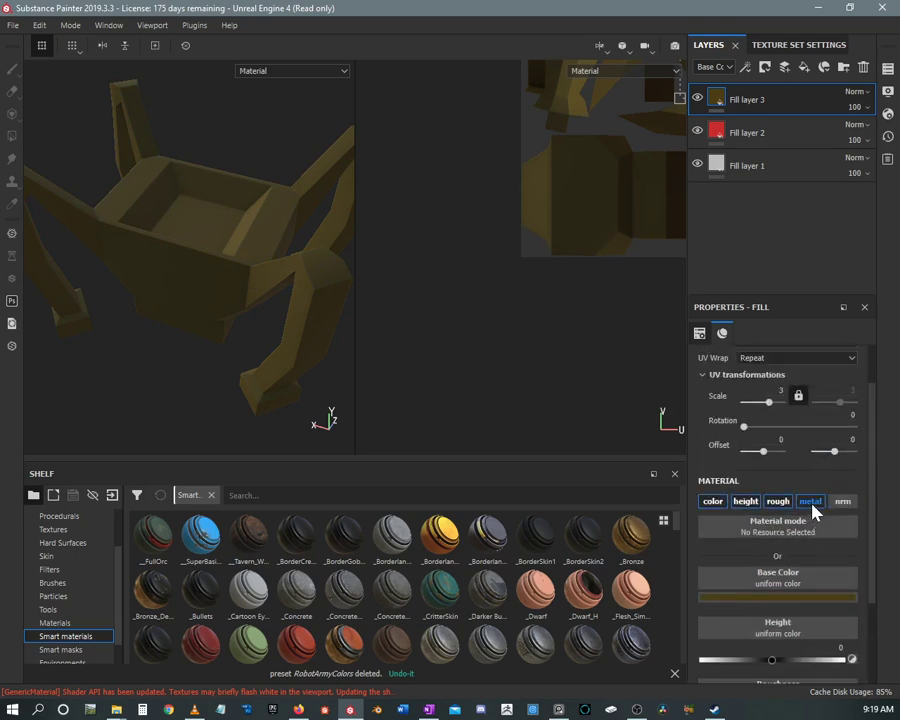
left_click(813, 503)
left_click(745, 502)
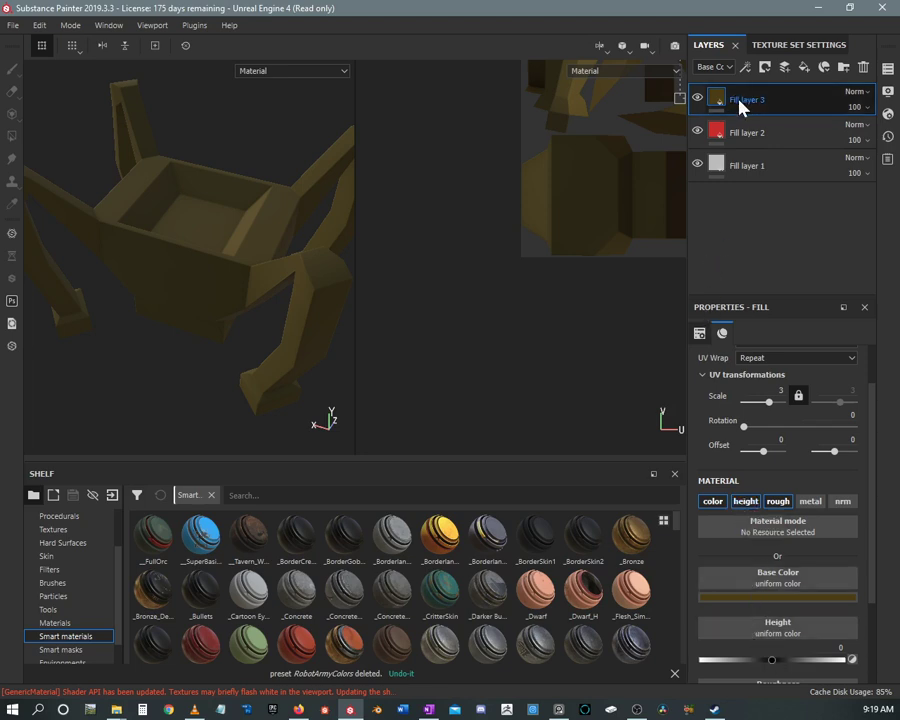
scroll(241, 306, "up", 5)
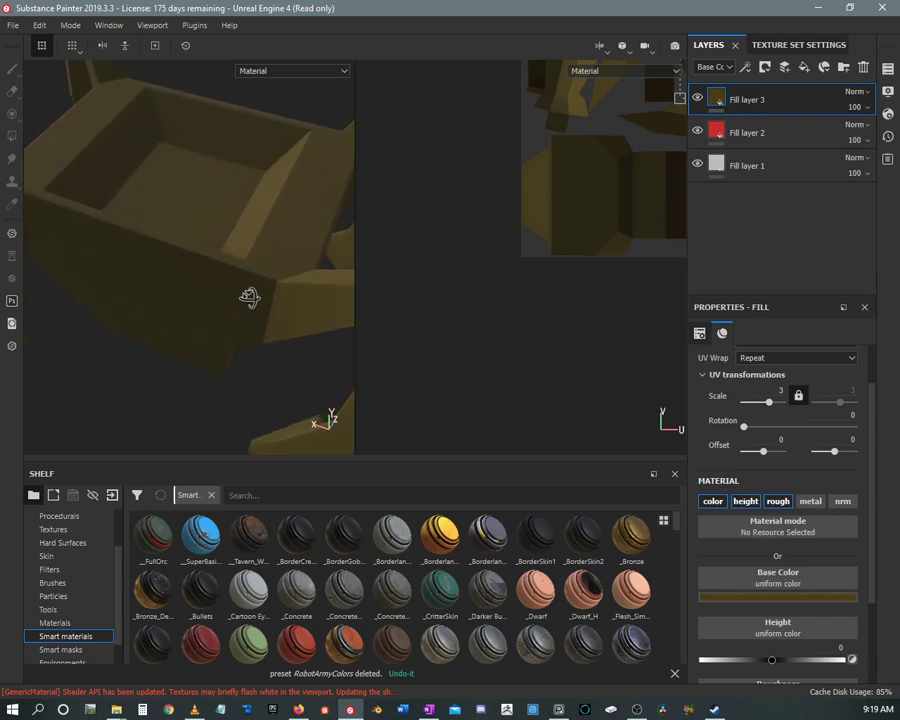
Step: Add a black mask with a generator to Fill layer 3 and browse the available generators
right_click(745, 107)
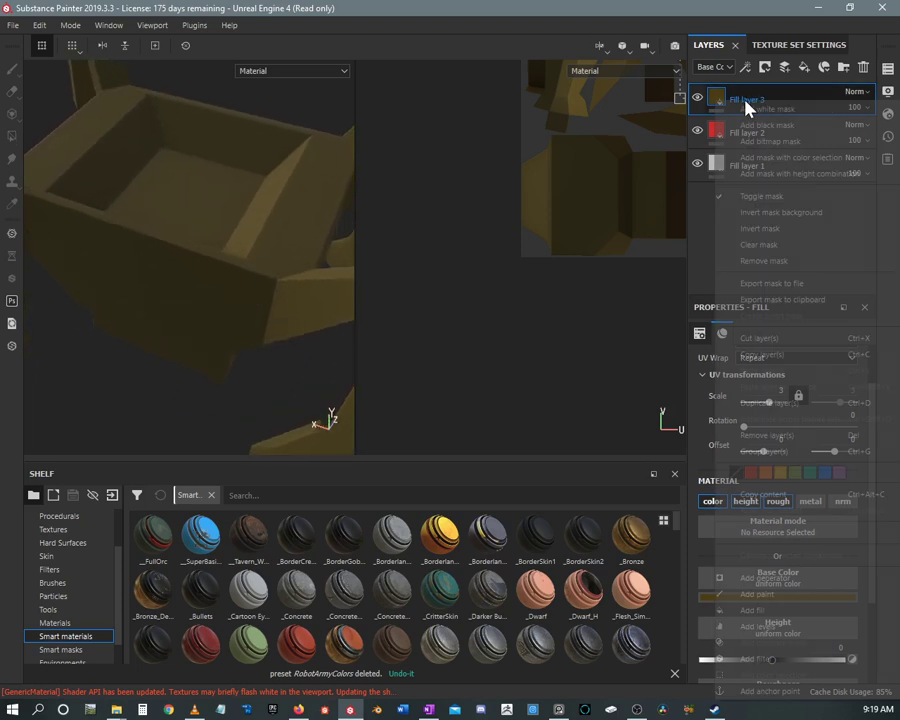
key("Escape")
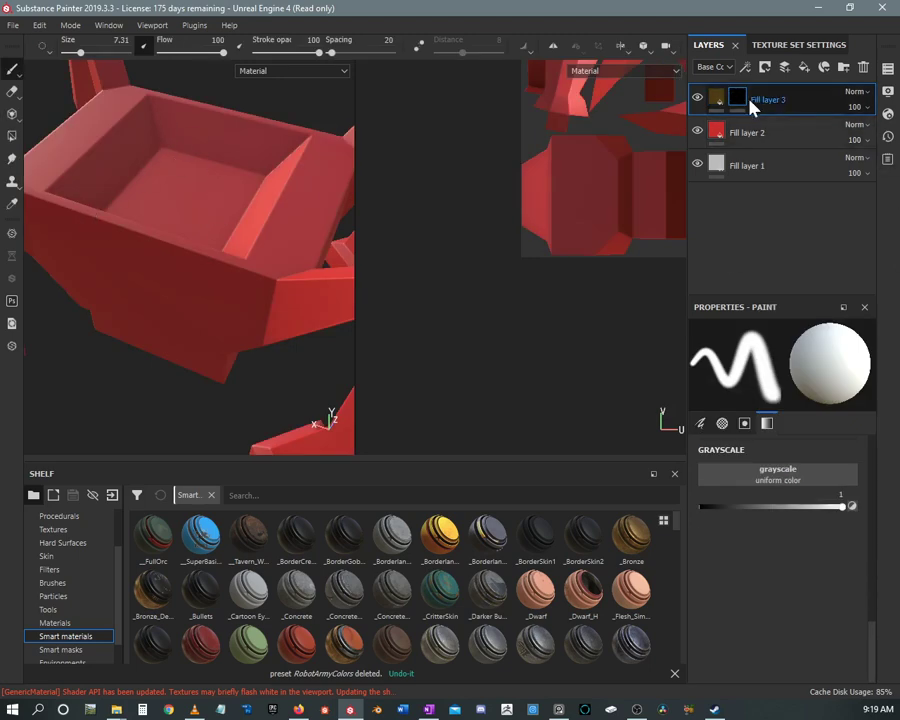
right_click(738, 97)
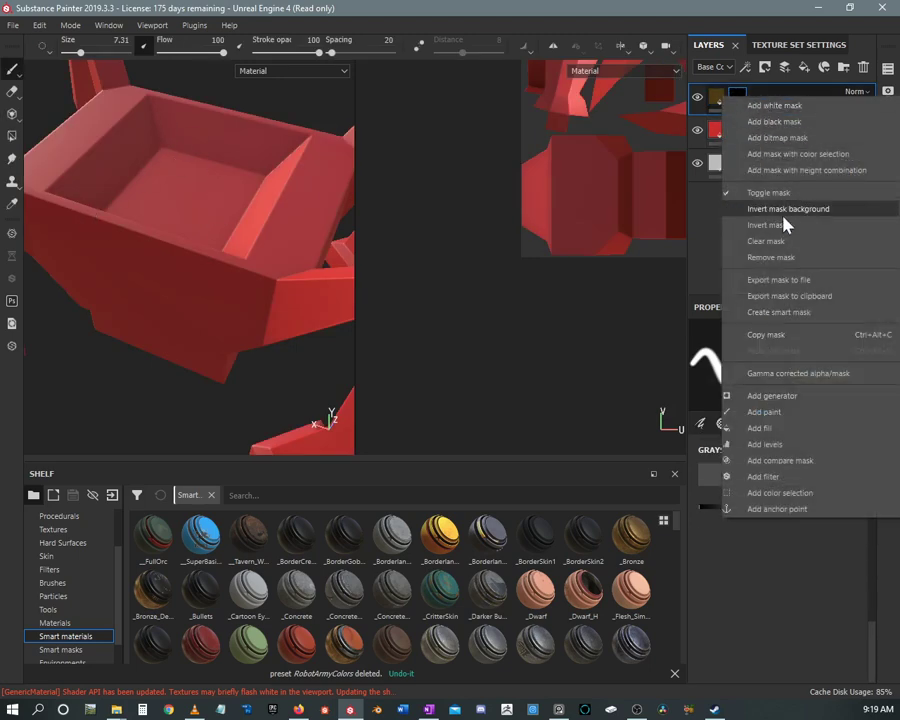
left_click(770, 405)
left_click(784, 366)
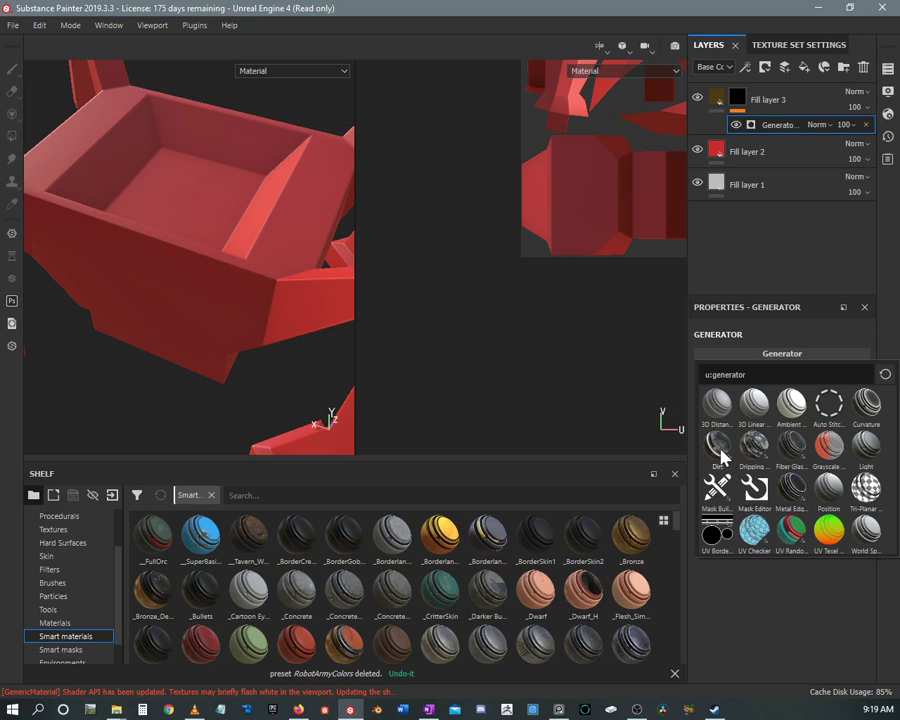
Step: Choose Dirt as Fill layer 3's mask generator and try out Dirt Level and Contrast extremes
mouse_move(719, 455)
left_click(719, 448)
scroll(269, 191, "up", 5)
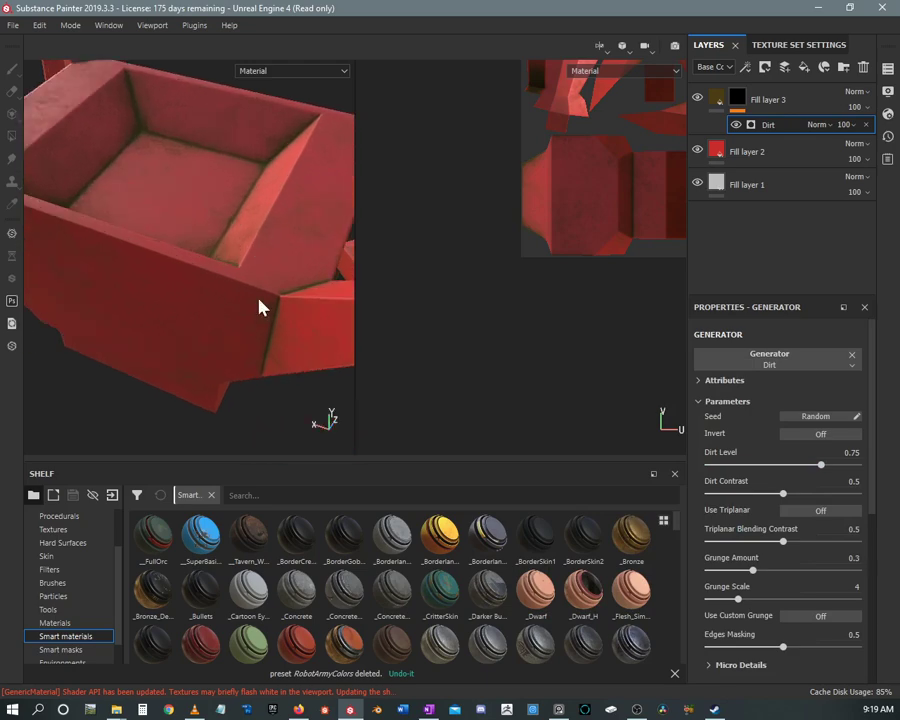
left_click_drag(228, 293, 238, 251, "alt")
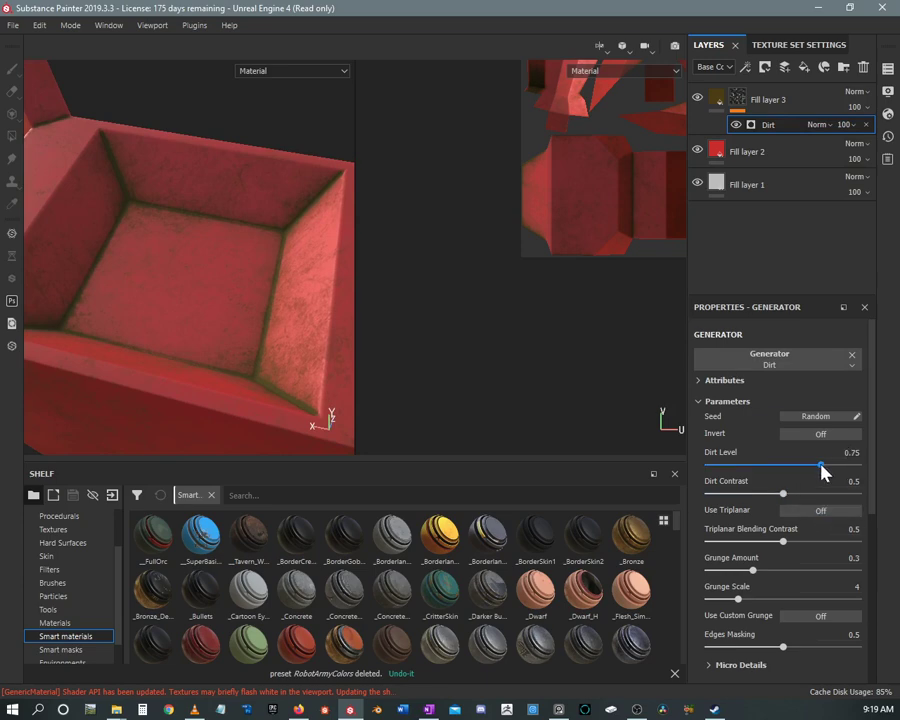
left_click_drag(821, 466, 787, 467)
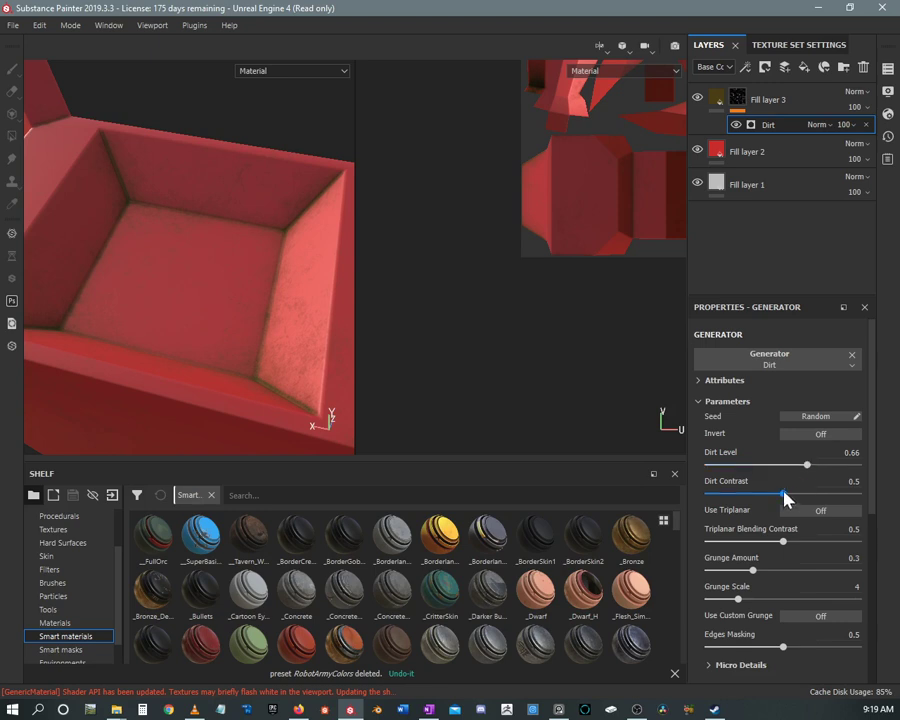
left_click_drag(784, 493, 672, 492)
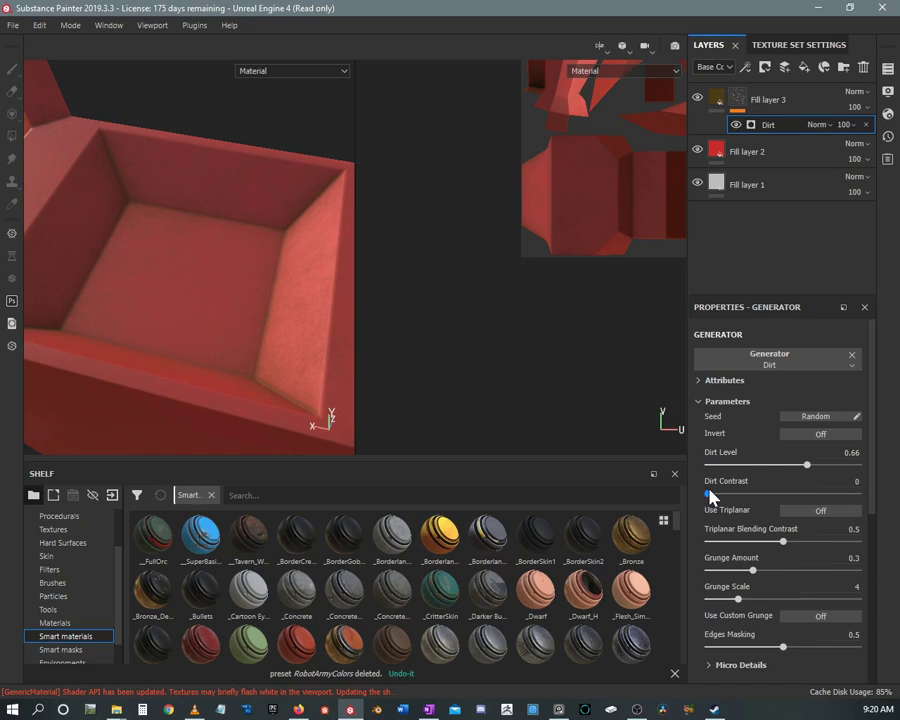
left_click_drag(680, 495, 782, 487)
mouse_move(270, 250)
left_mouse_down("alt")
mouse_move(239, 307)
mouse_move(185, 267)
mouse_move(227, 319)
mouse_move(270, 243)
mouse_move(199, 231)
mouse_move(219, 231)
mouse_move(217, 145)
mouse_move(248, 170)
mouse_move(233, 199)
mouse_move(249, 259)
mouse_move(173, 148)
mouse_move(205, 209)
mouse_move(177, 177)
mouse_move(181, 145)
mouse_move(181, 168)
mouse_move(106, 193)
mouse_move(235, 169)
mouse_move(233, 313)
mouse_move(281, 207)
mouse_move(237, 209)
mouse_move(259, 232)
left_mouse_up("alt")
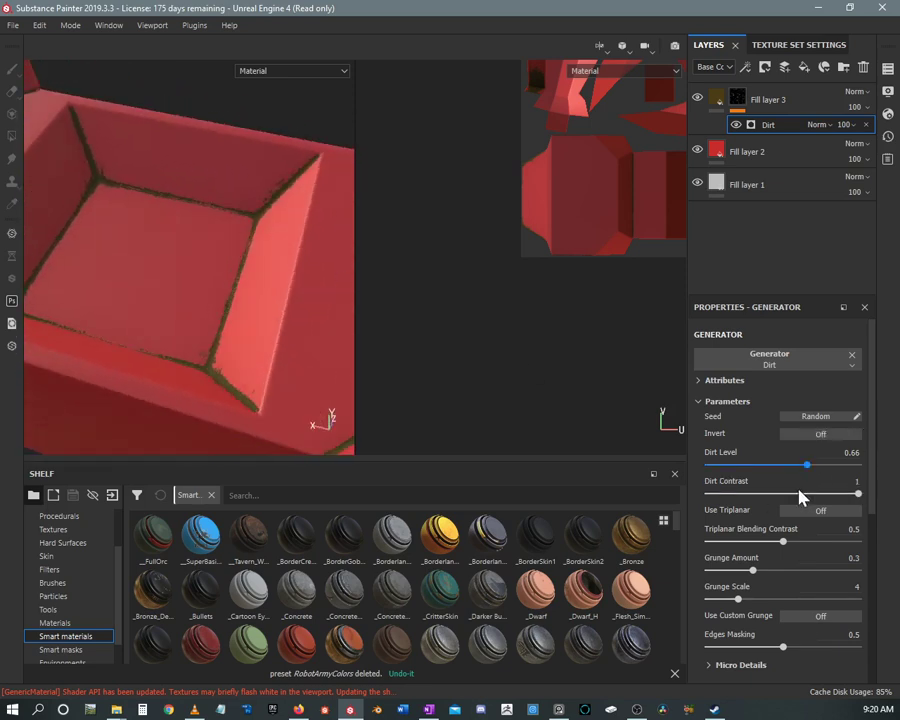
Step: Fine-tune the Dirt generator to Dirt Level 0.72 and Dirt Contrast 0.06 for subtle grime
mouse_move(856, 495)
left_mouse_down()
mouse_move(723, 494)
mouse_move(741, 503)
mouse_move(768, 495)
mouse_move(753, 494)
left_mouse_up()
left_click_drag(300, 327, 211, 325, "alt")
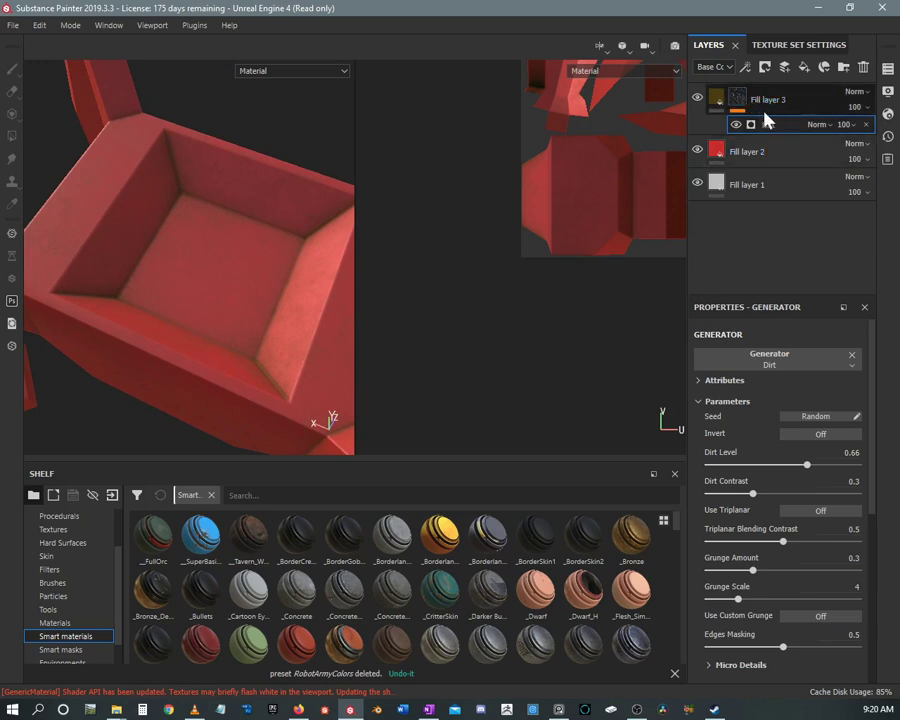
left_click_drag(269, 267, 212, 300, "alt")
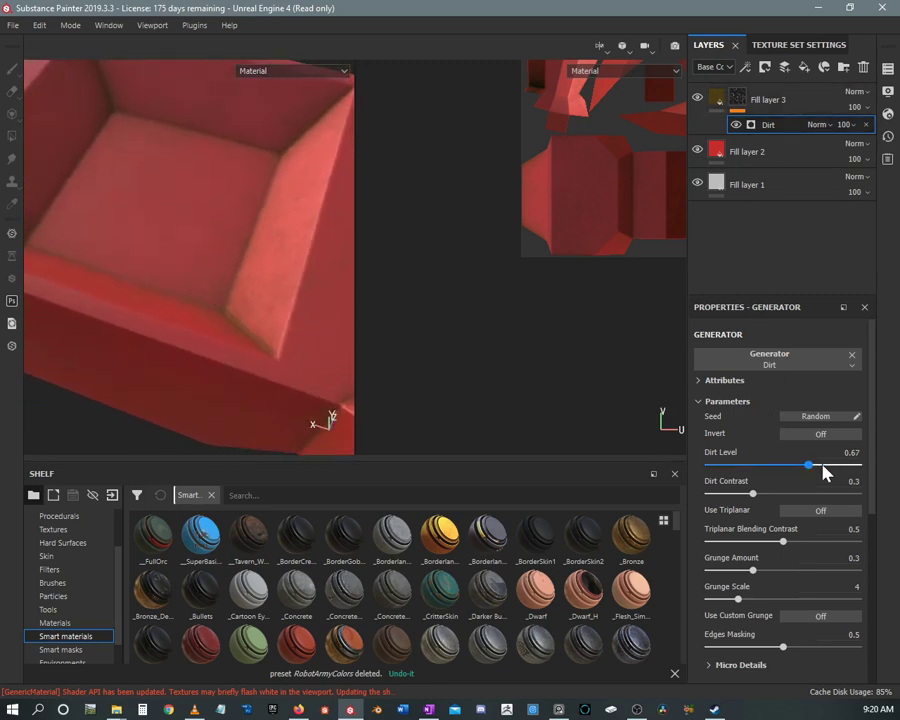
left_click_drag(835, 472, 831, 468)
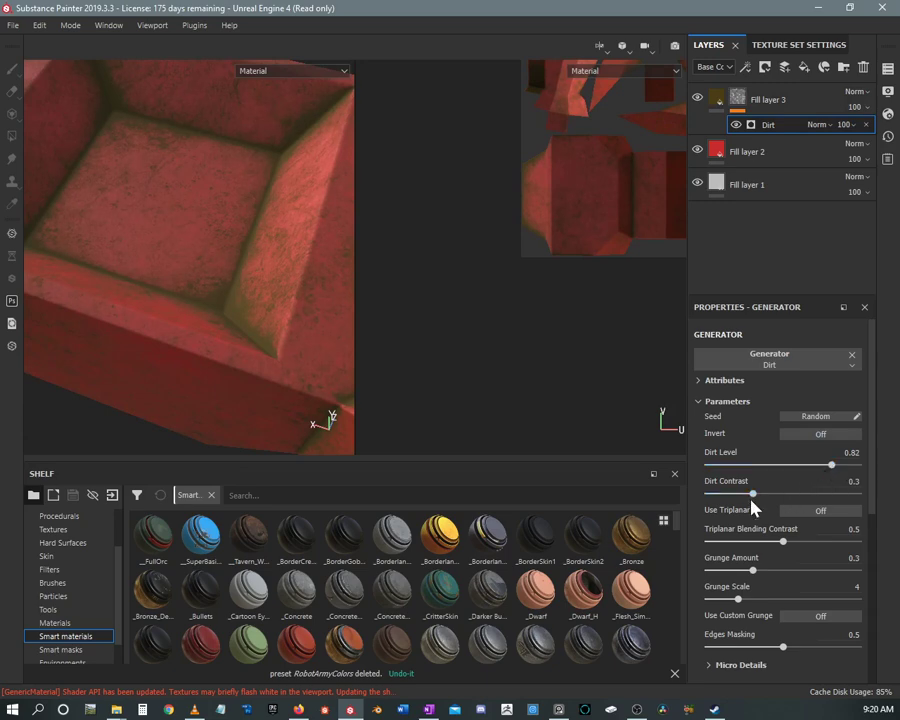
left_click_drag(753, 498, 793, 498)
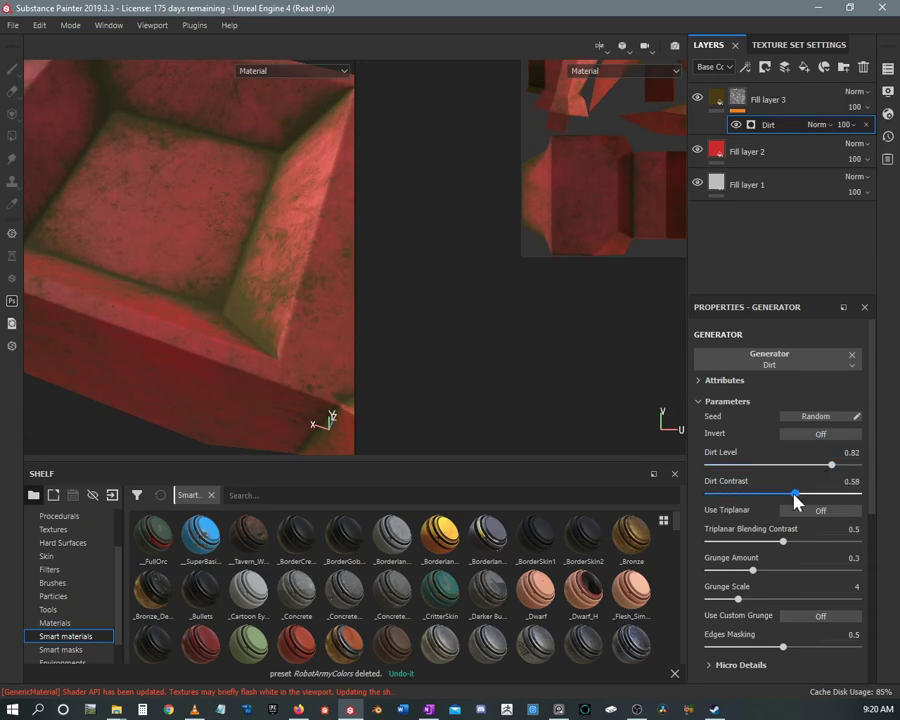
left_click_drag(168, 218, 253, 267, "alt")
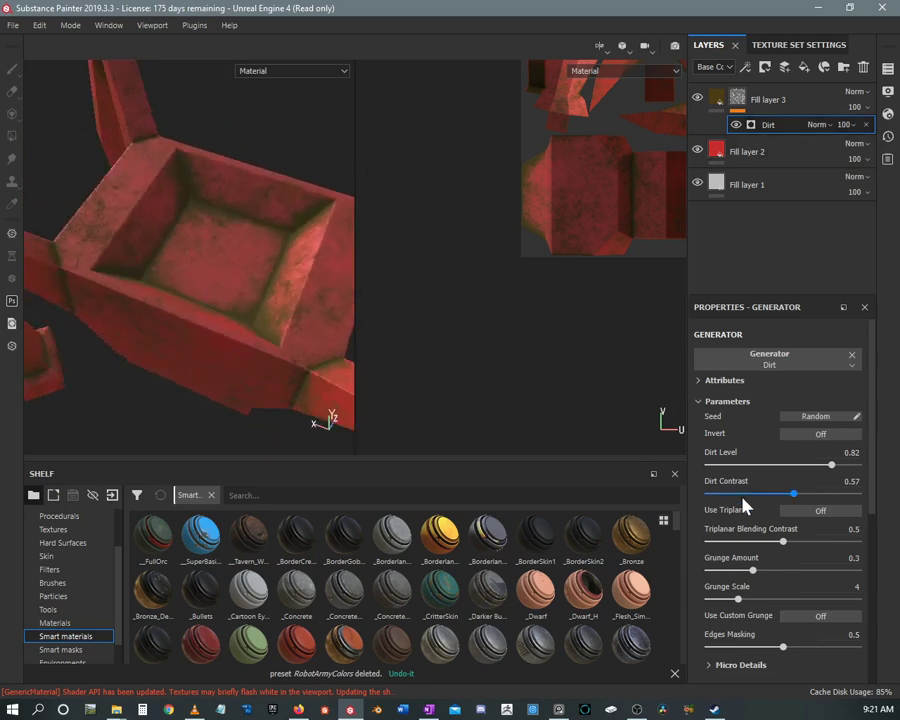
left_click_drag(833, 464, 760, 470)
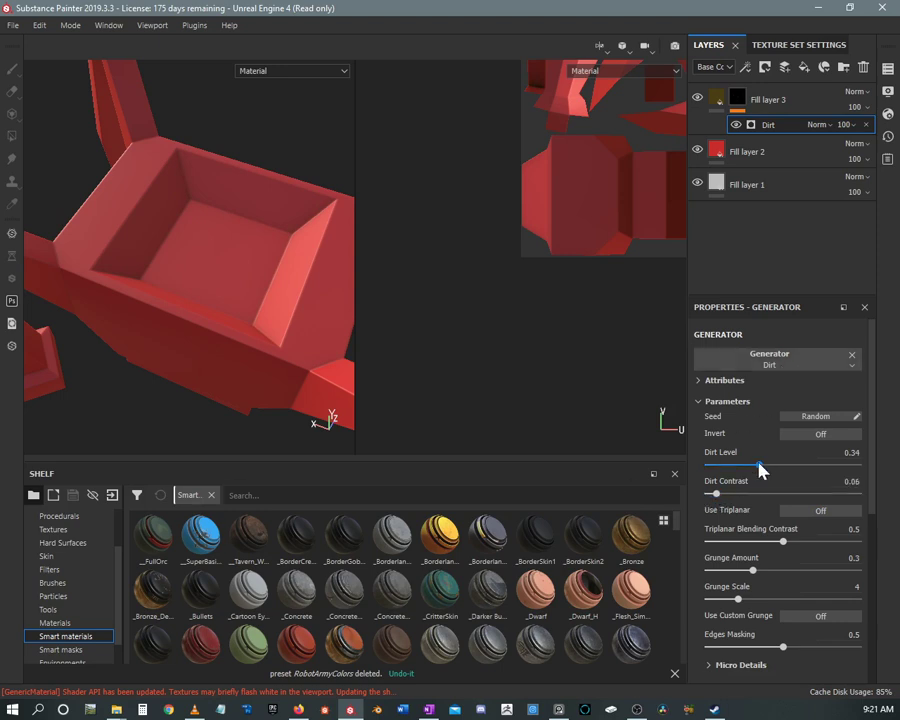
left_click_drag(760, 470, 816, 468)
left_click_drag(291, 346, 181, 311, "alt")
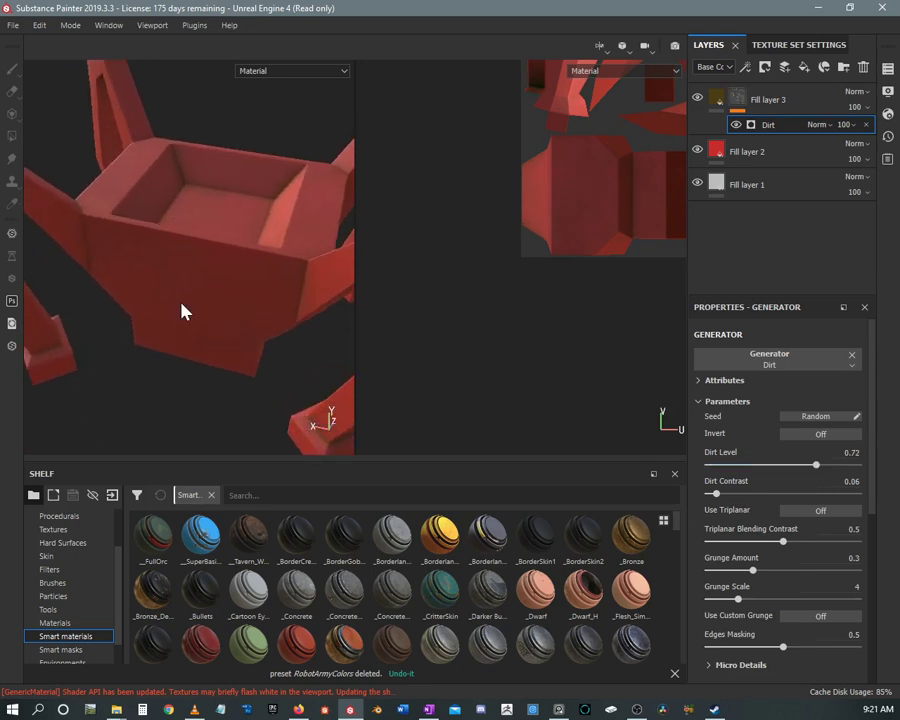
Step: Add a new fill layer, Fill layer 4, above the dirt-masked Fill layer 3
left_click(800, 104)
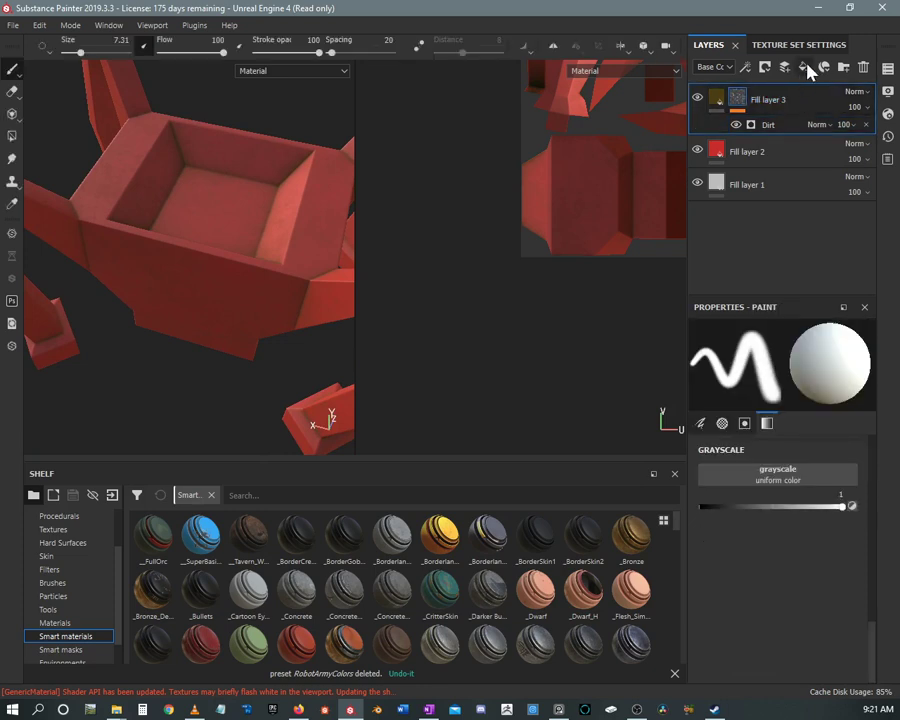
left_click(805, 67)
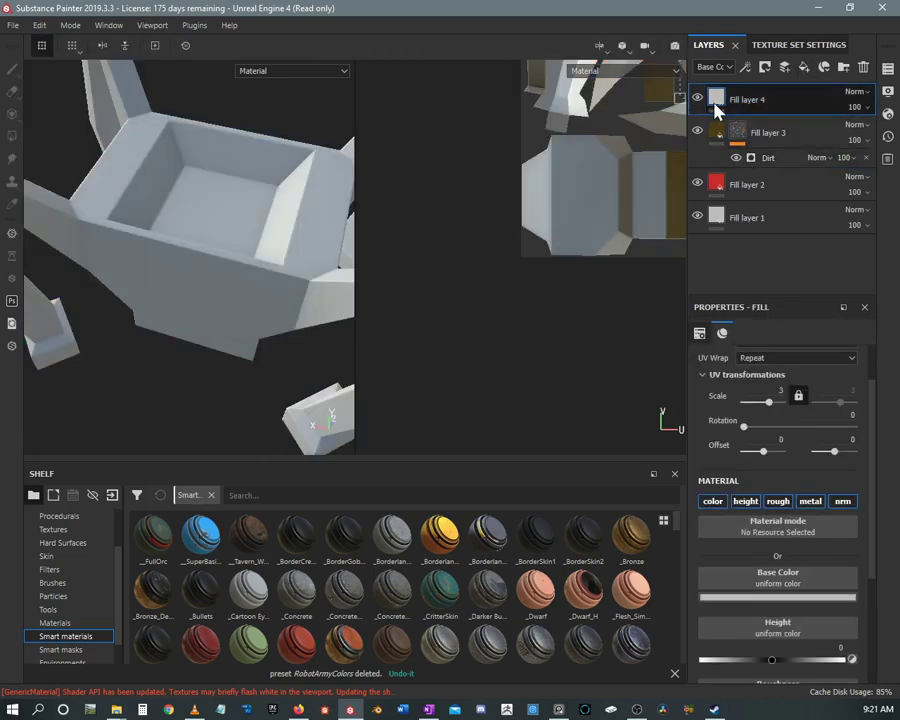
scroll(740, 462, "down", 4)
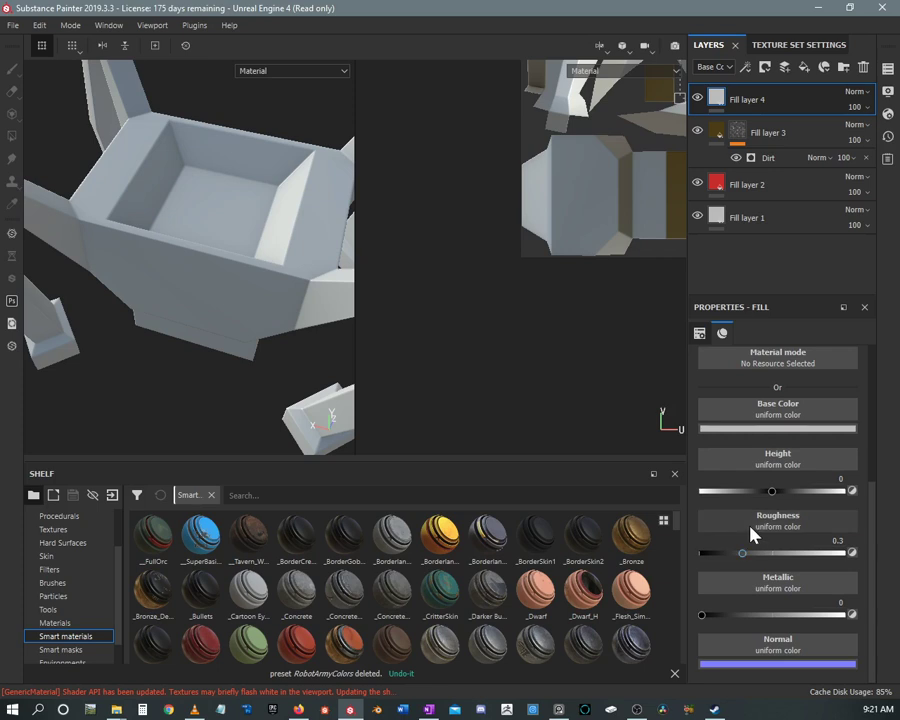
scroll(763, 443, "up", 1)
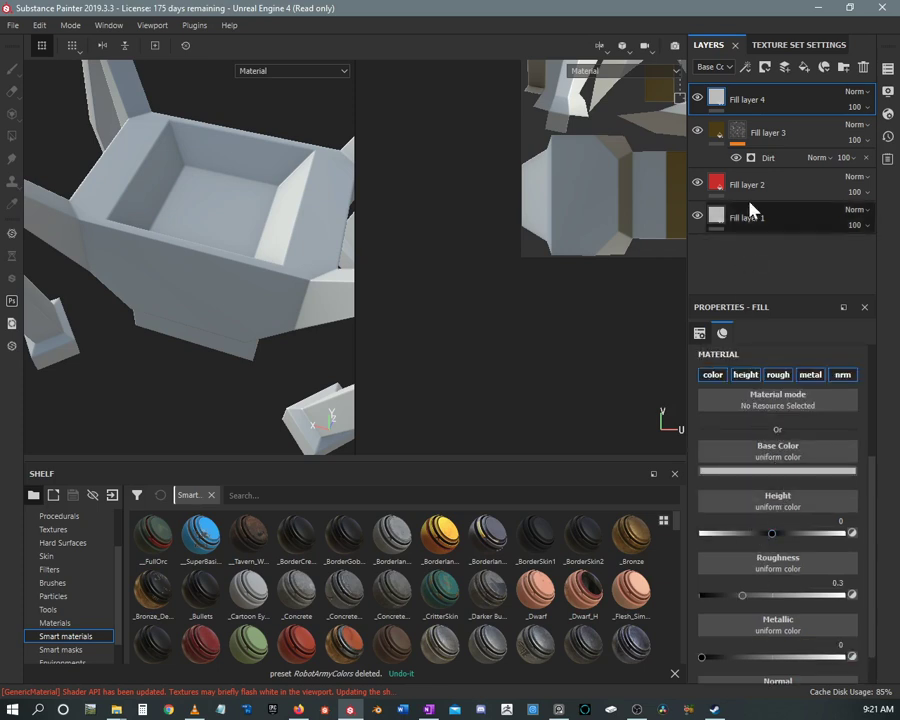
Step: Review Fill layer 3's Dirt mask and fill properties, and hide Fill layer 4
left_click(740, 133)
left_click(779, 160)
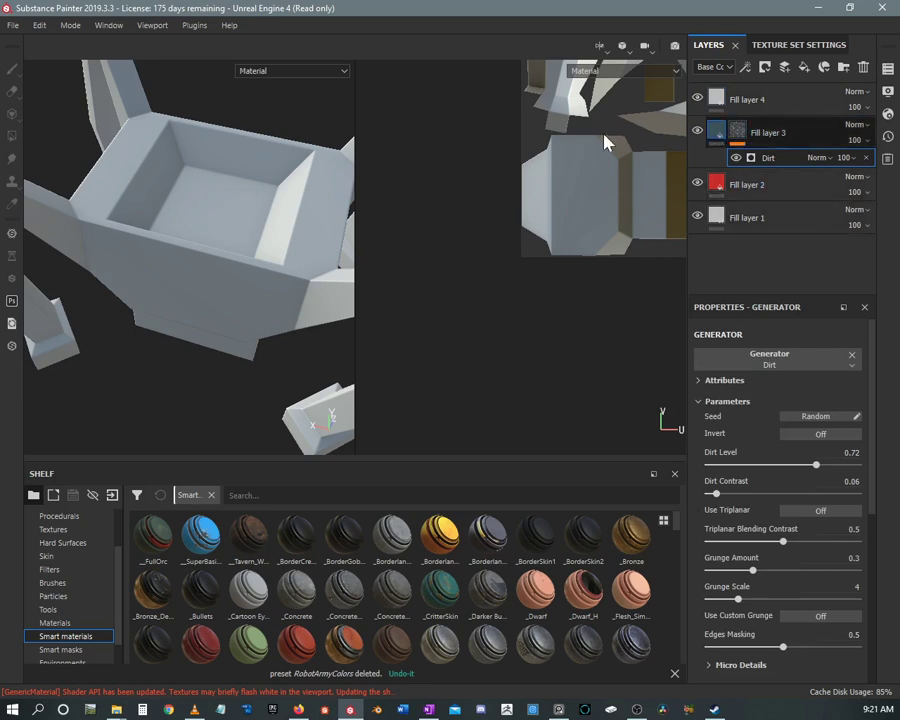
left_click(716, 131)
left_click(697, 97)
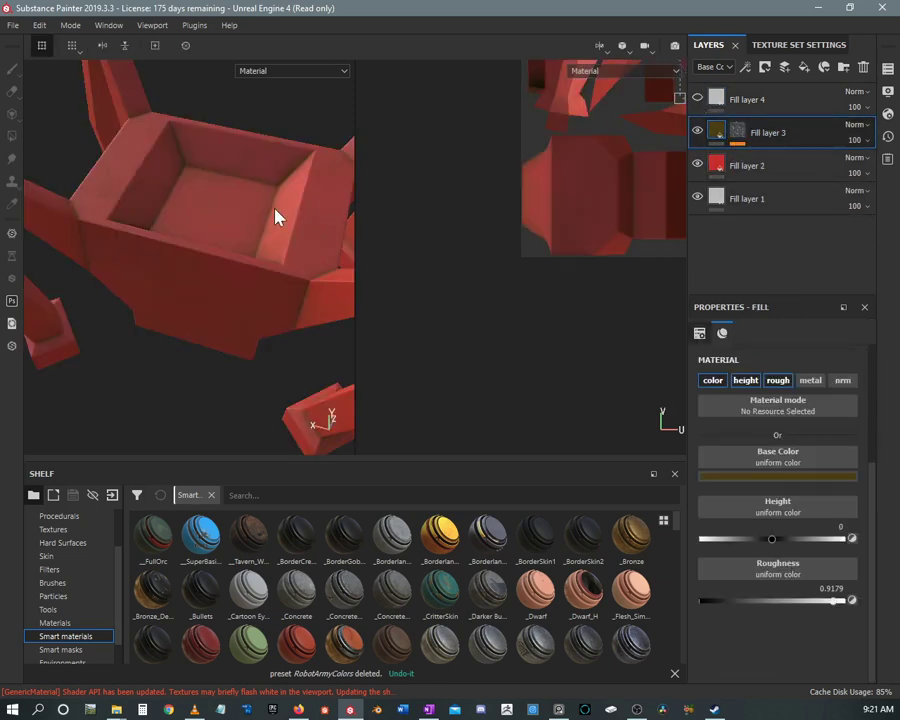
right_click_drag(268, 212, 267, 362, "alt")
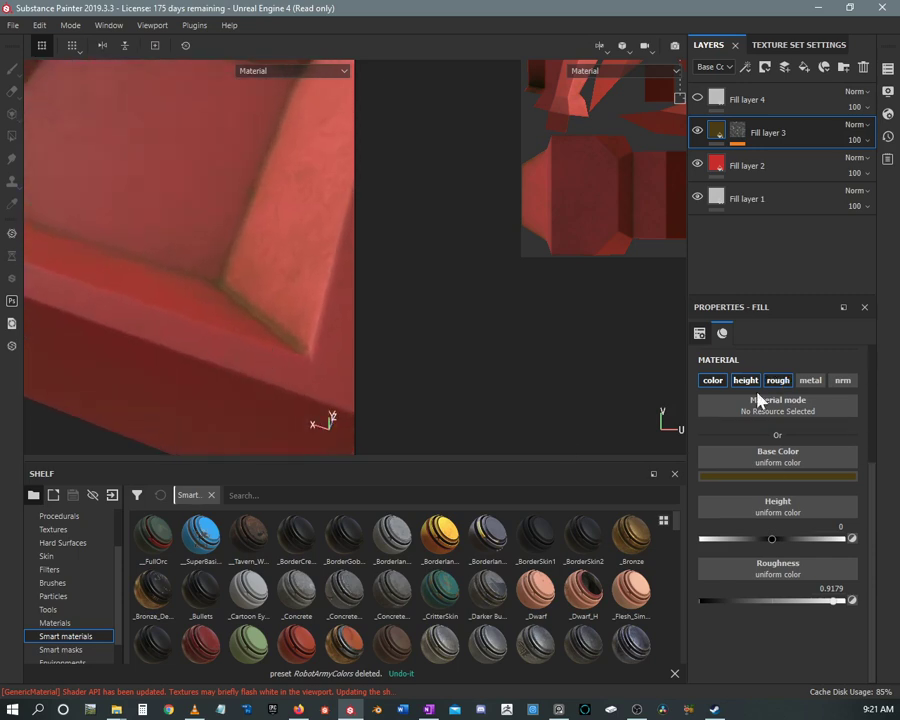
Step: Set Fill layer 3's height to 0.1691 and inspect the raised dirt around the chair
left_click_drag(774, 546, 765, 548)
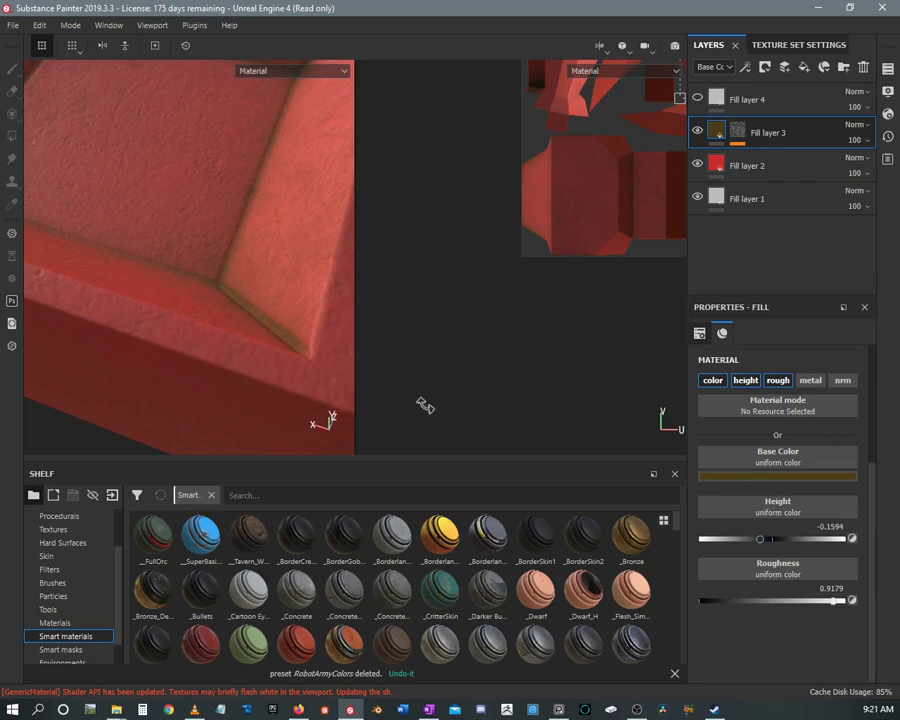
right_click_drag(374, 378, 271, 291, "alt")
left_click_drag(271, 291, 215, 235, "alt")
right_click_drag(215, 235, 137, 190, "alt")
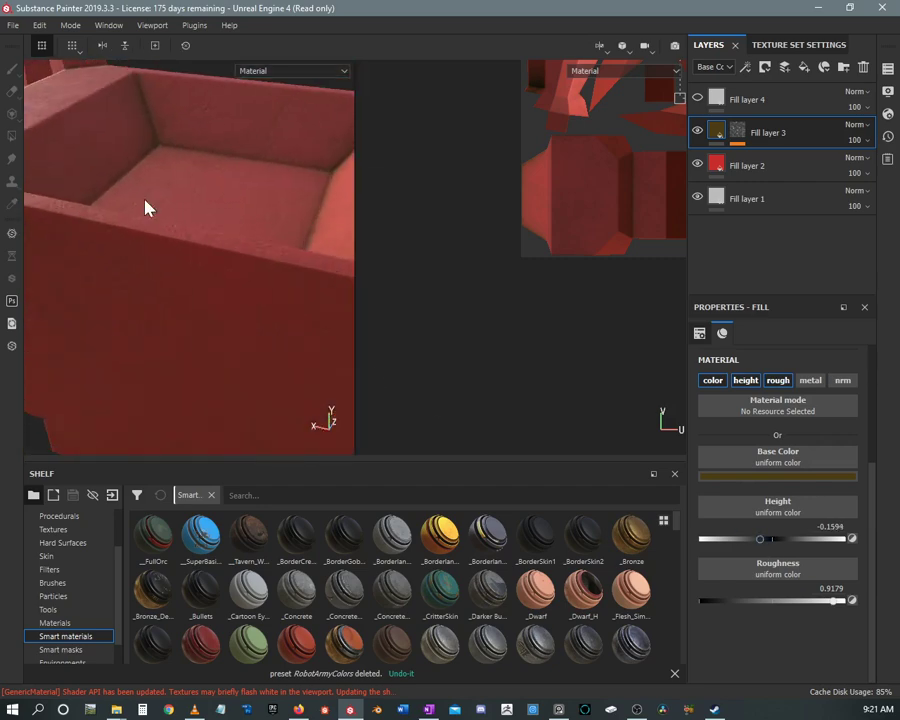
left_click_drag(137, 190, 320, 305, "alt")
left_click_drag(771, 541, 785, 540)
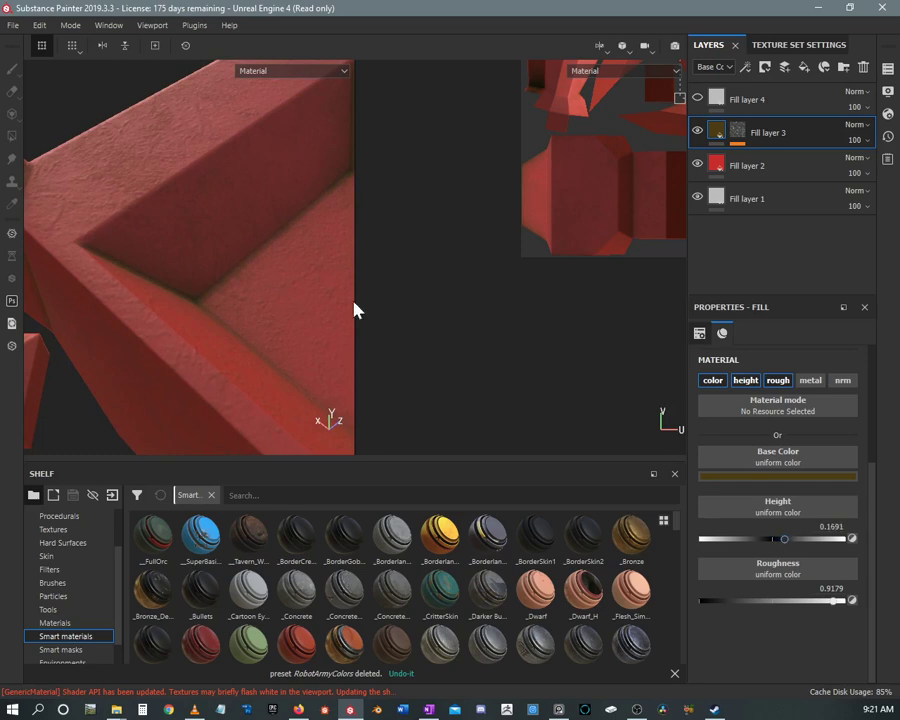
left_click_drag(295, 282, 228, 320, "alt")
middle_click_drag(228, 320, 149, 225, "alt")
left_click_drag(149, 225, 161, 247, "alt")
right_click_drag(161, 247, 191, 269, "alt")
left_click_drag(191, 269, 215, 362, "alt")
right_click_drag(215, 362, 213, 281, "alt")
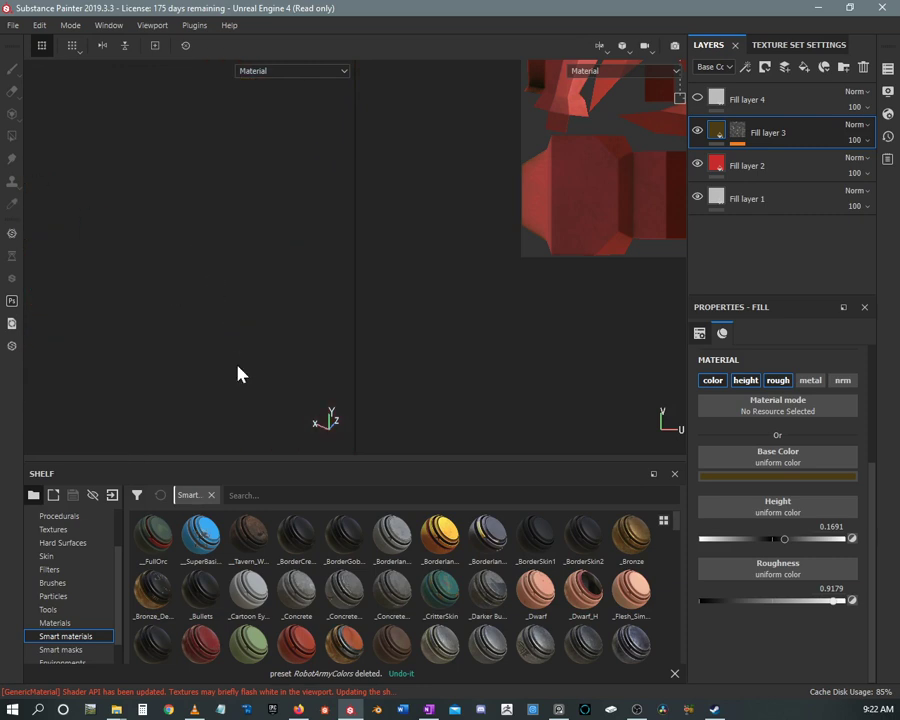
Step: Frame the whole chair, then select Fill layer 4 and make it visible again
key("f")
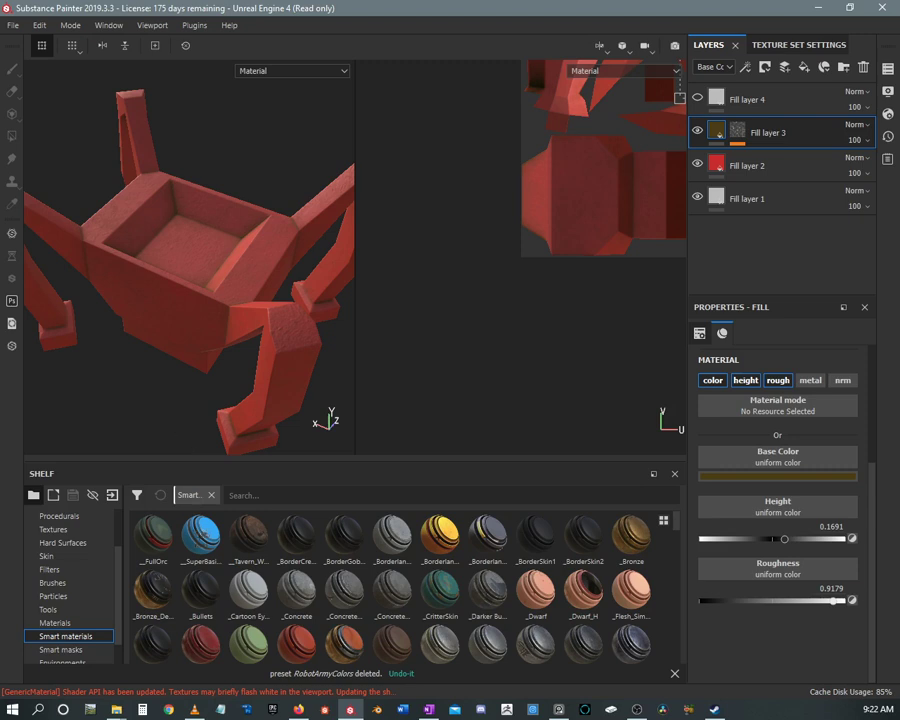
left_click(786, 100)
left_click(697, 99)
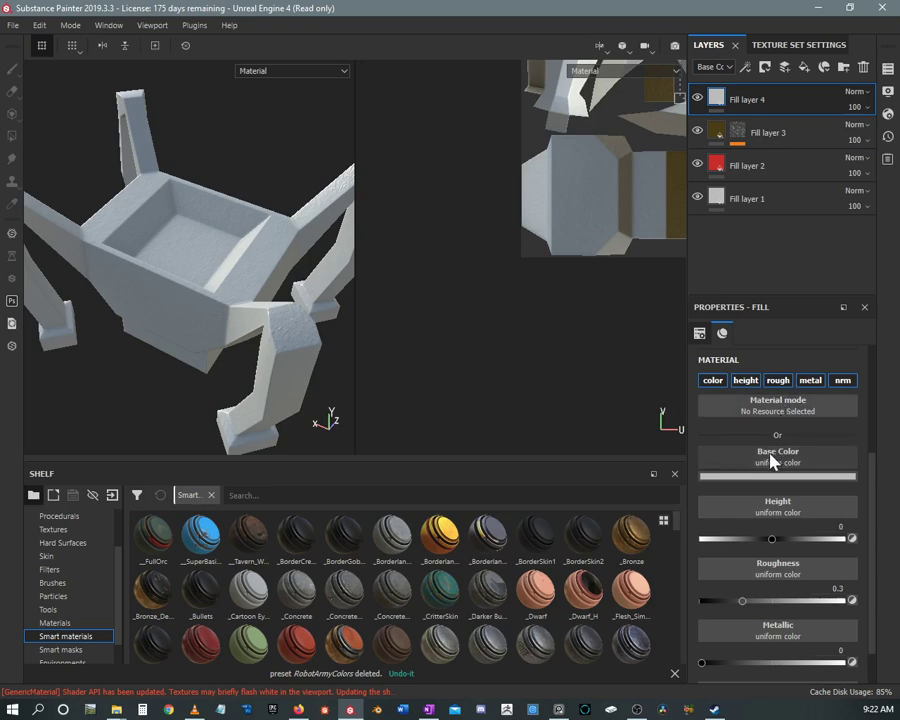
Step: Give Fill layer 4 Metallic 1 and Roughness 0.1449, and disable its normal channel
scroll(768, 483, "down", 2)
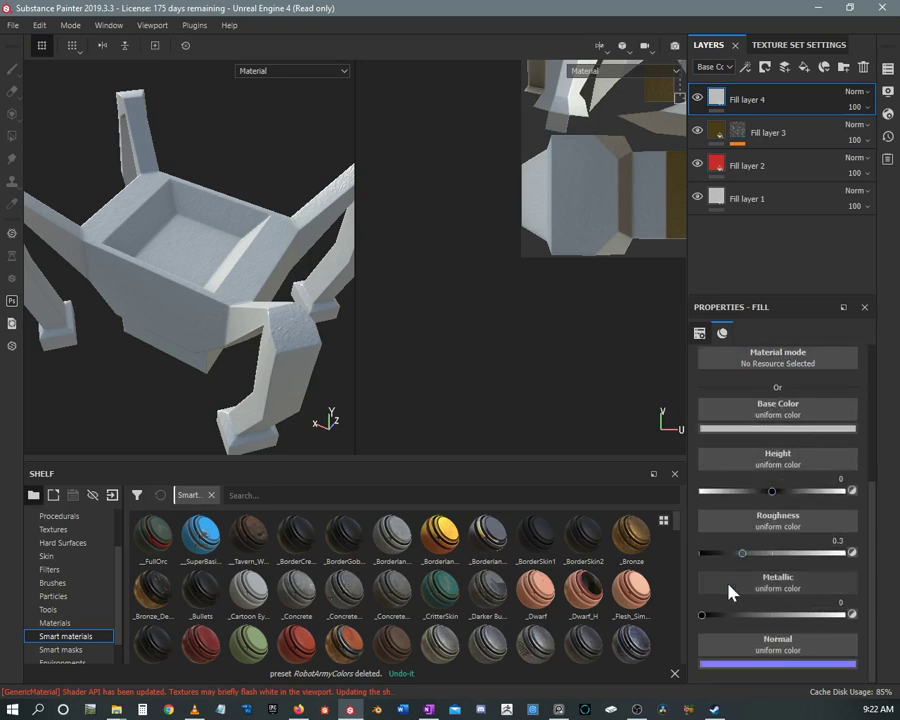
left_click_drag(703, 615, 858, 626)
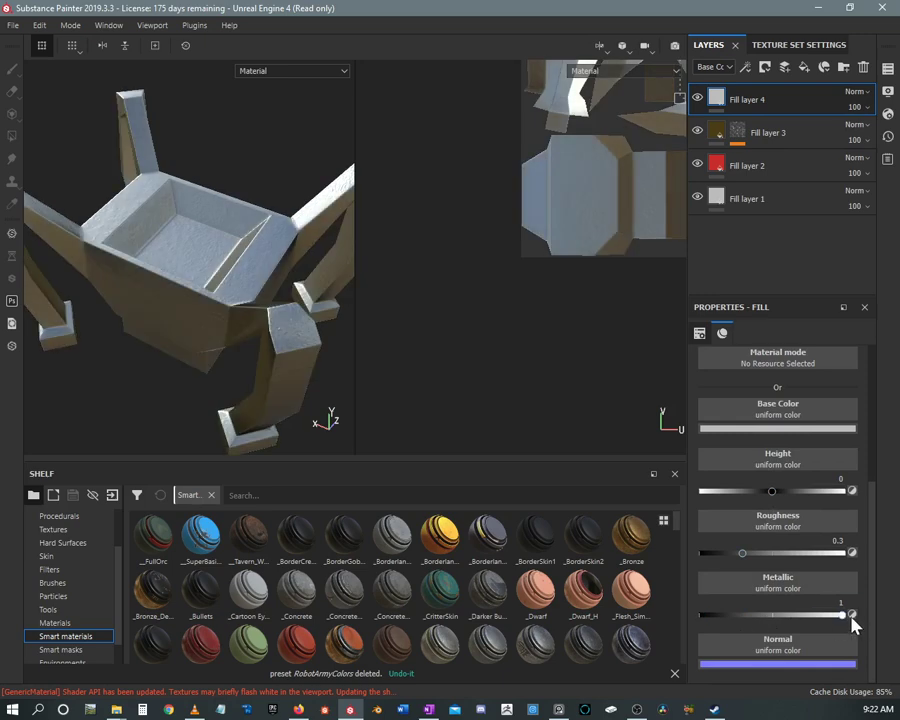
left_click_drag(731, 553, 717, 555)
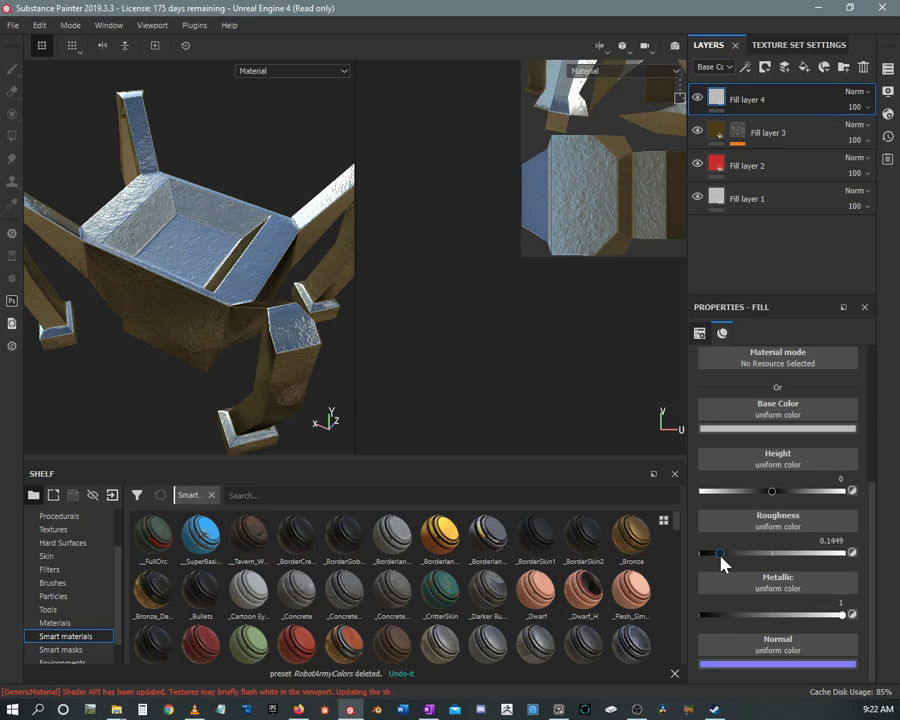
scroll(830, 460, "up", 3)
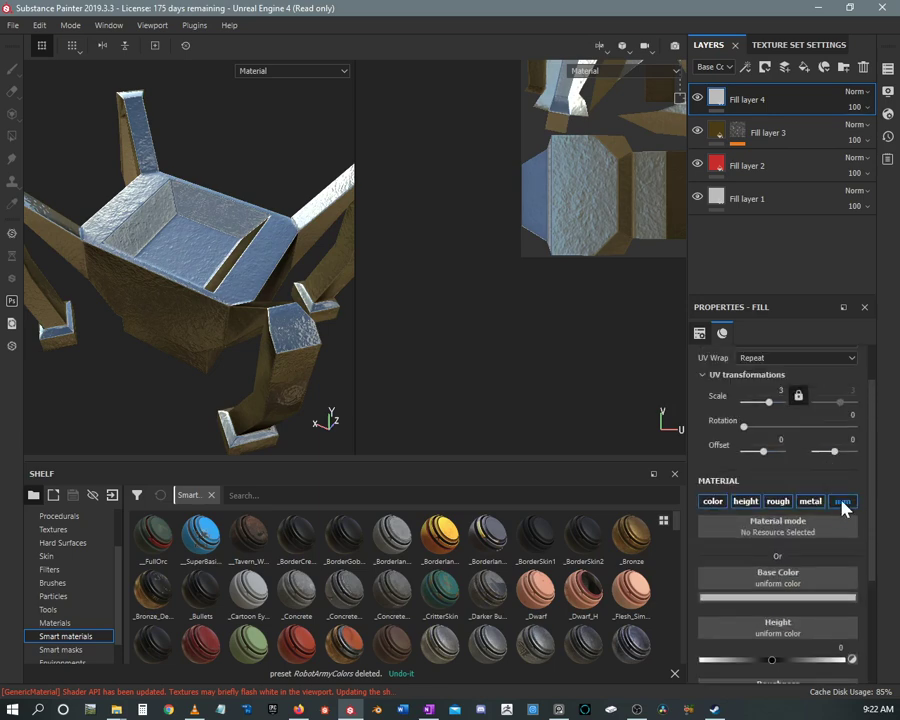
left_click(842, 502)
Step: Add a black mask to Fill layer 4 with a Metal Edge Wear generator
right_click(749, 101)
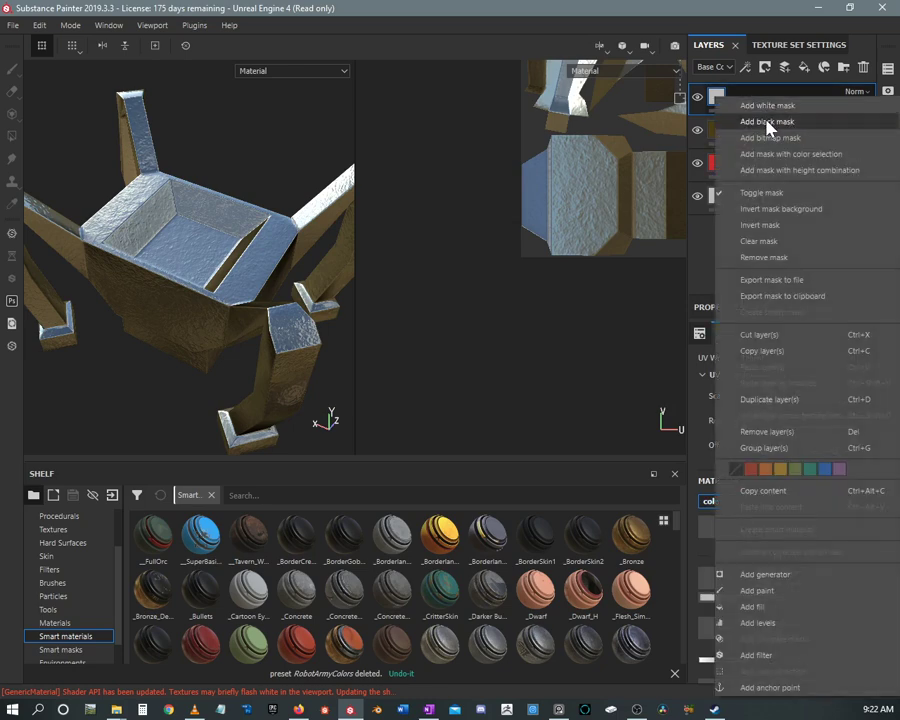
left_click(748, 121)
right_click(737, 97)
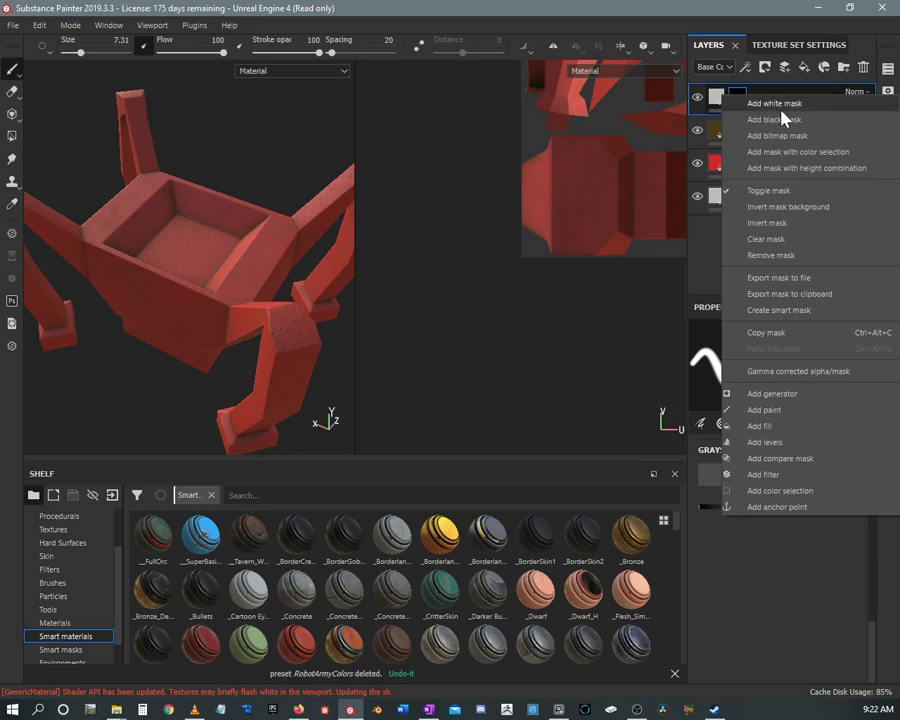
left_click(773, 394)
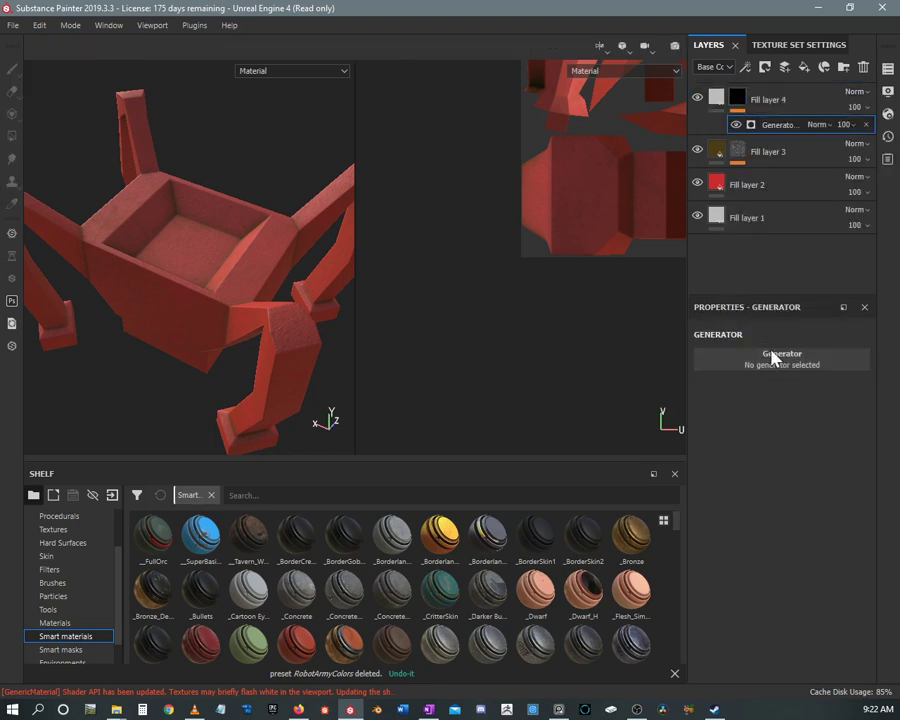
left_click(775, 362)
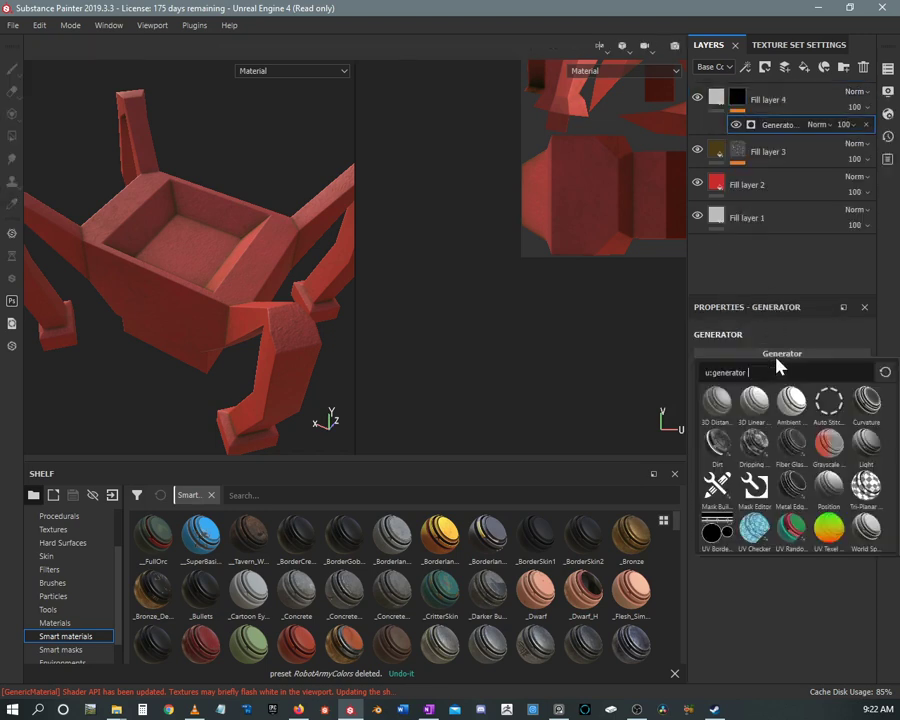
left_click(793, 488)
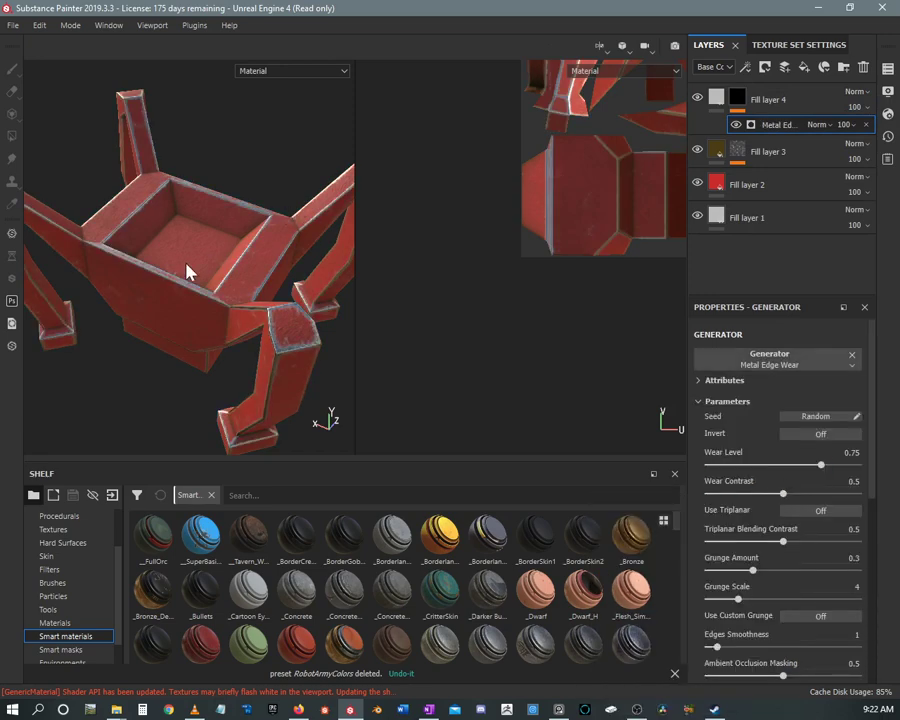
Step: Set Metal Edge Wear to Wear Level 0.11, Wear Contrast 0.19 and Grunge Amount 0.58
left_click_drag(185, 271, 234, 250, "alt")
left_click_drag(266, 202, 277, 270, "alt")
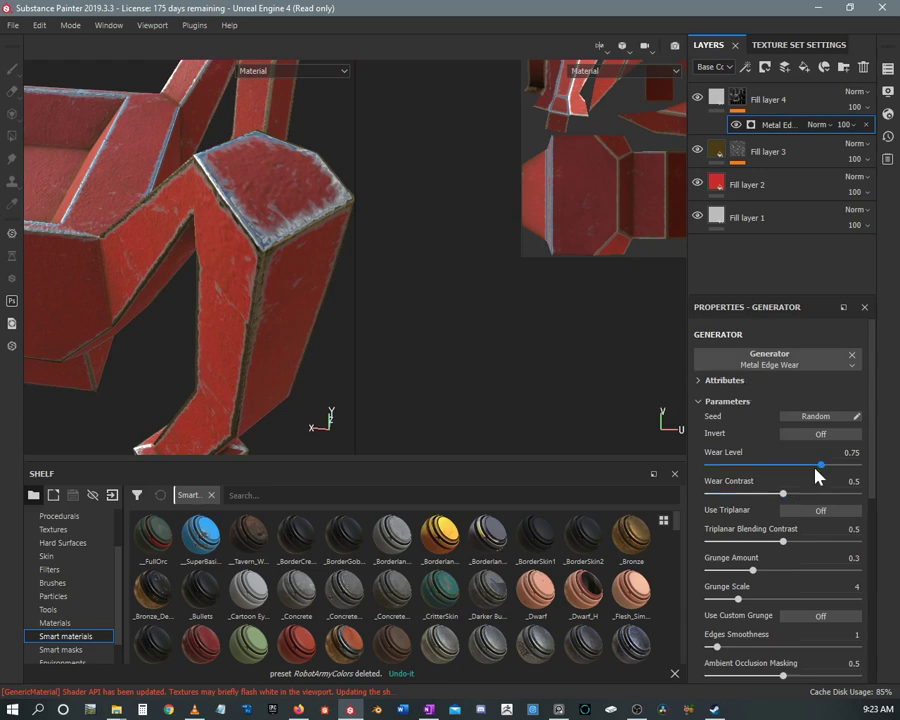
left_click_drag(820, 466, 726, 467)
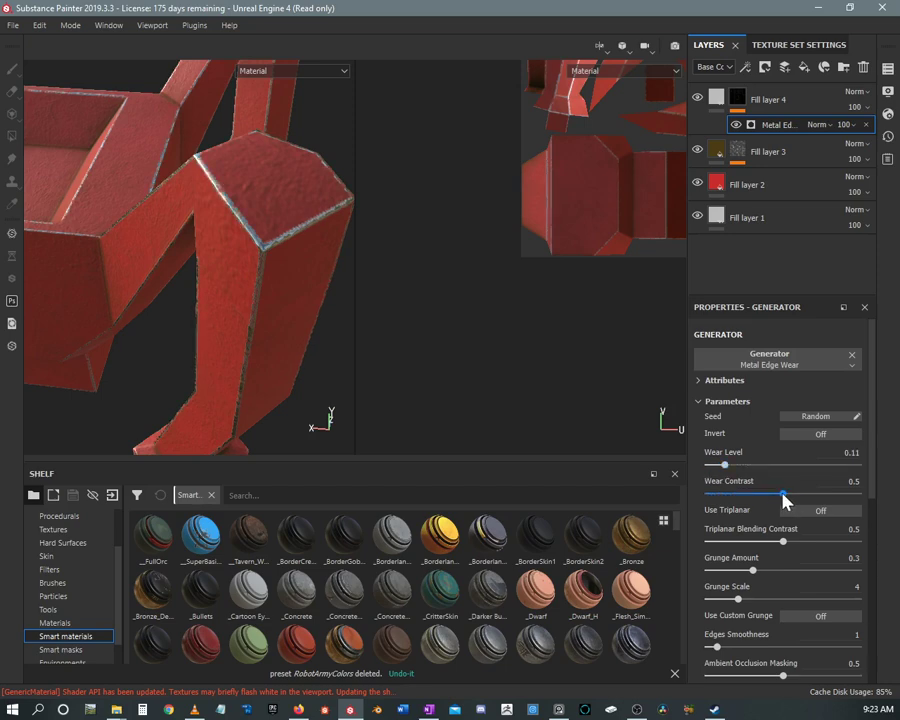
left_click_drag(781, 494, 737, 492)
scroll(782, 458, "down", 4)
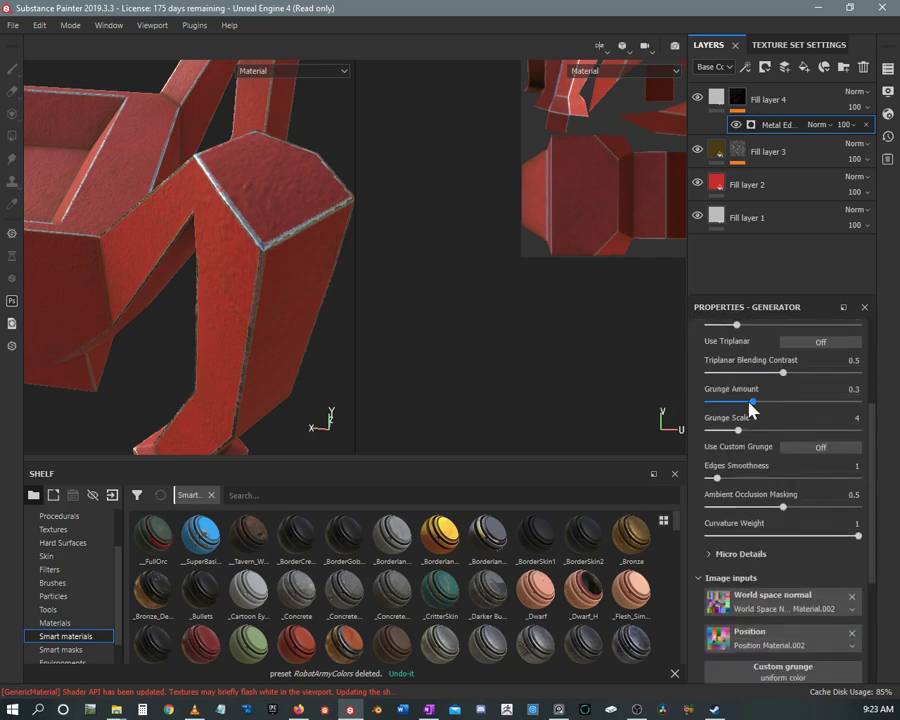
scroll(756, 420, "up", 1)
left_click_drag(753, 444, 797, 454)
left_click_drag(169, 237, 160, 214, "alt")
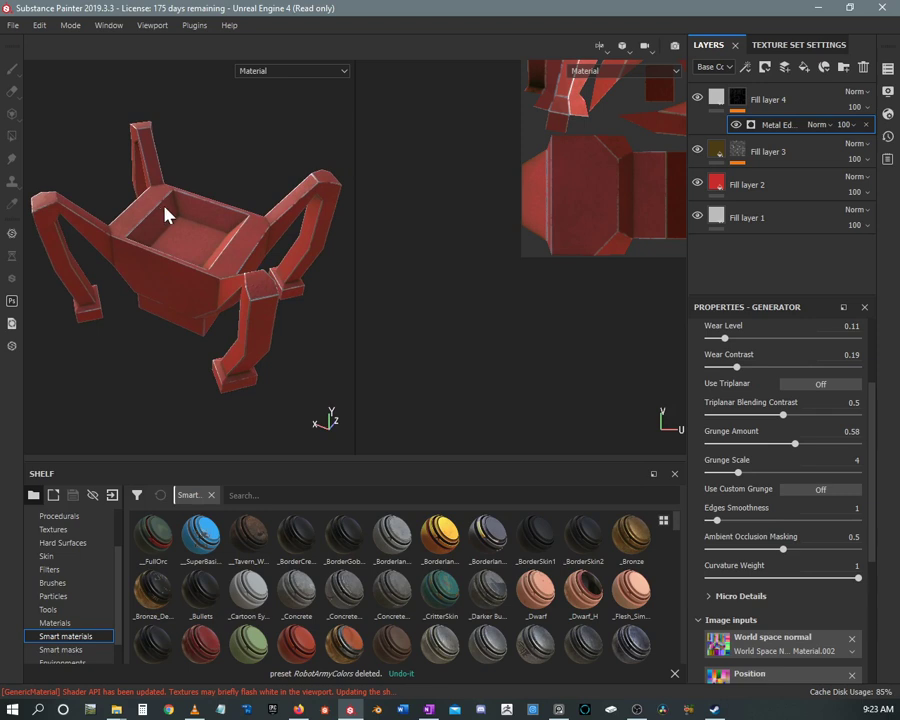